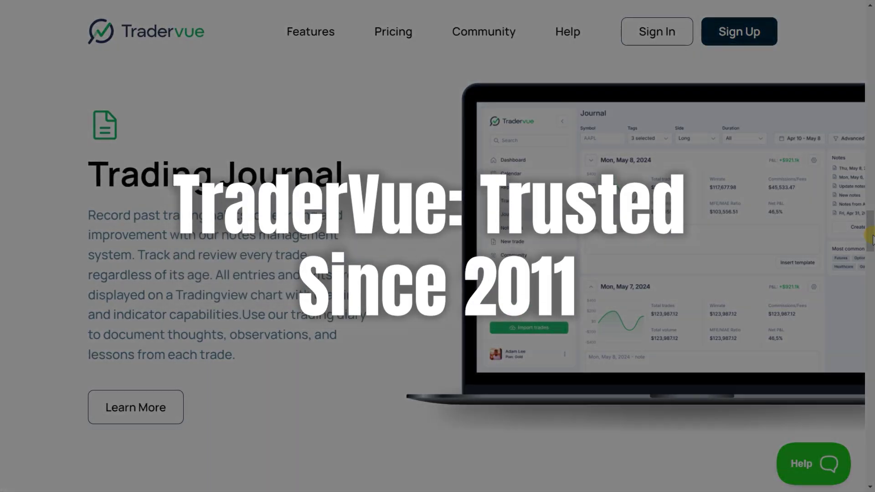
On Community, show Most Active Users for Last 12 months and open the Aug 13 MNQU4 trade
scroll(871, 238, down, 3)
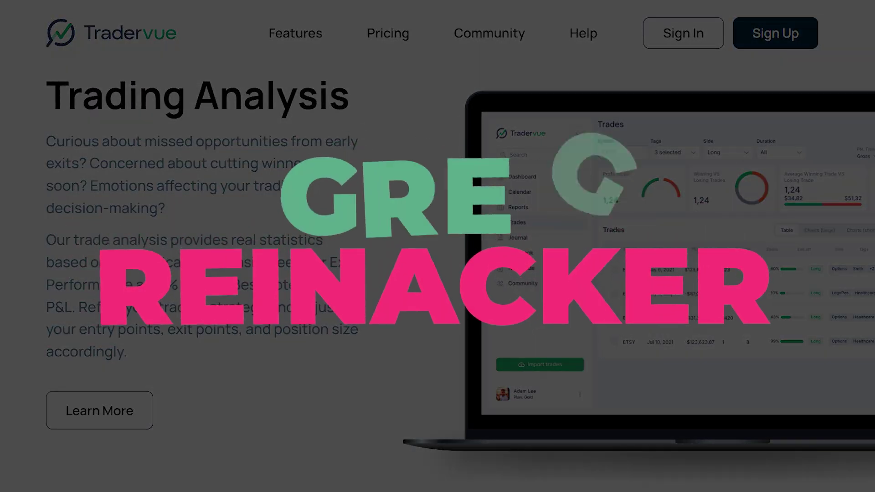
scroll(437, 246, down, 3)
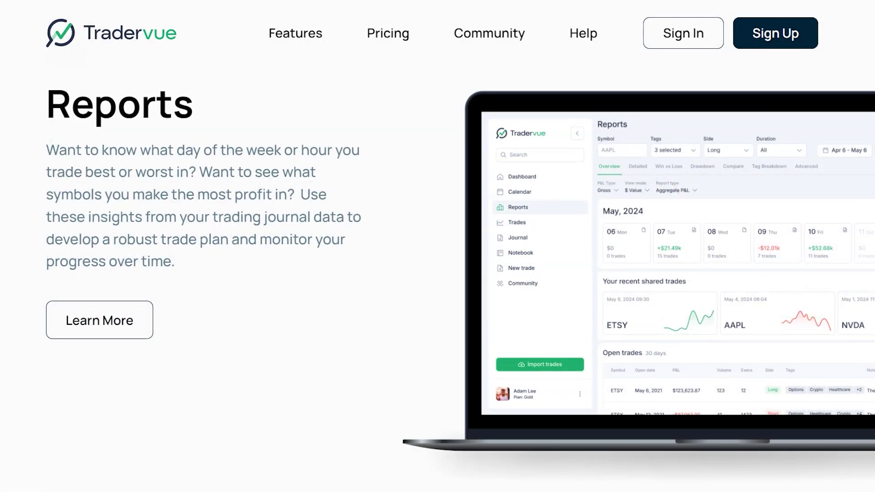
scroll(438, 246, up, 5)
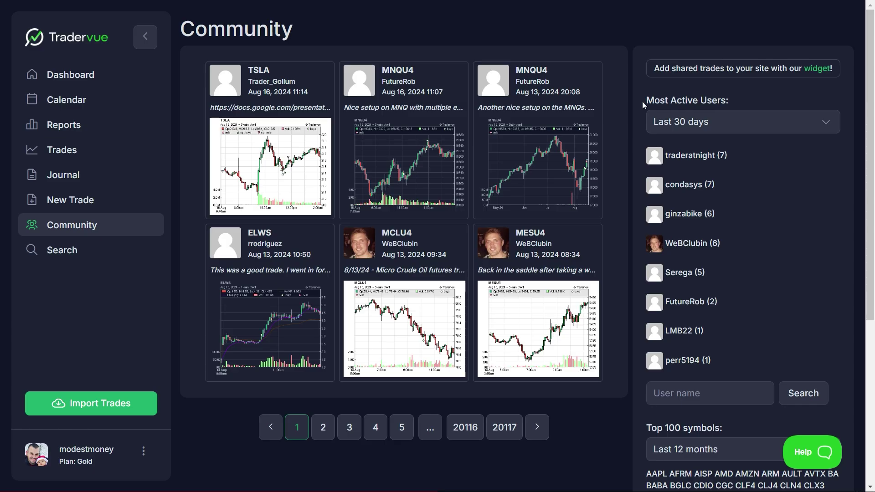
drag(643, 104, 732, 107)
click(753, 123)
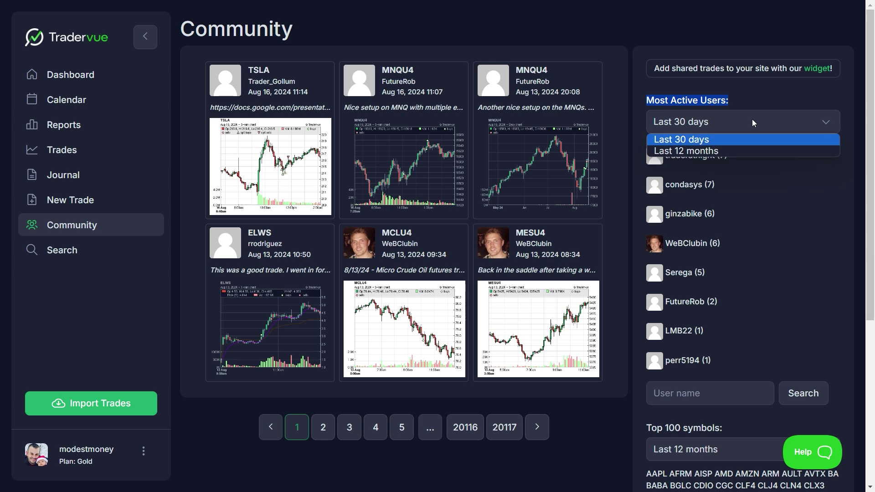
click(725, 152)
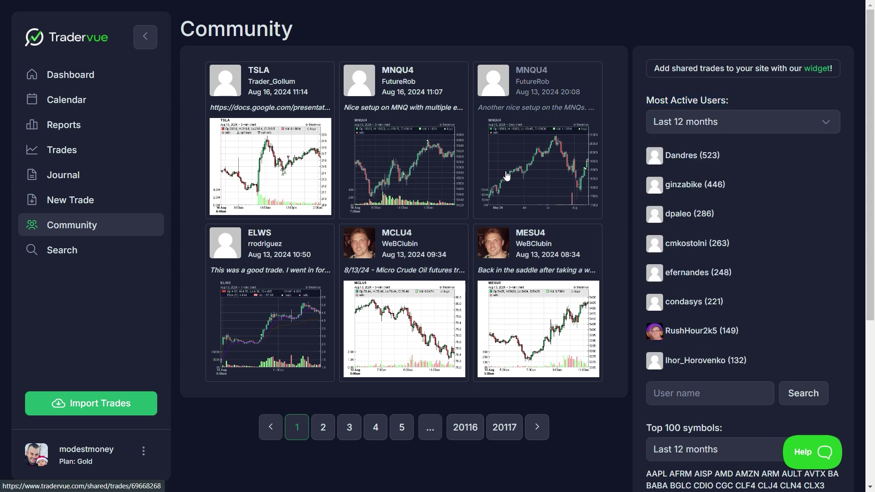
click(507, 176)
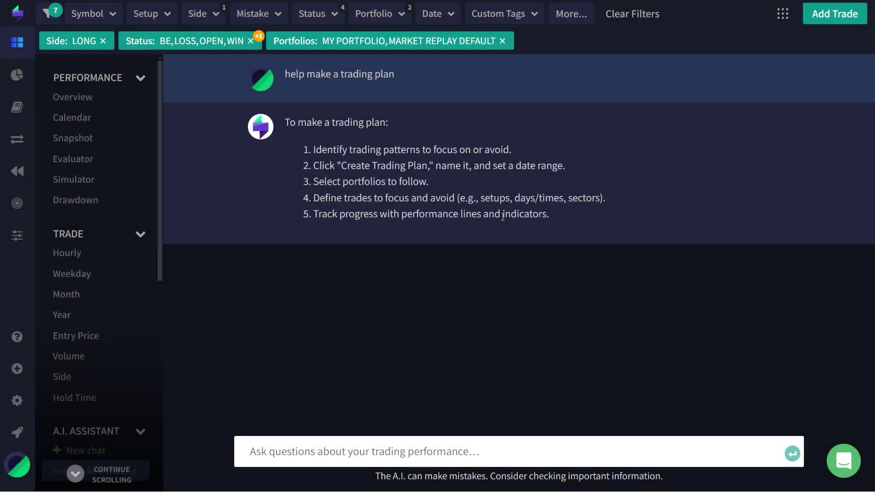
Ask the AI assistant 'How was the last week'
click(484, 444)
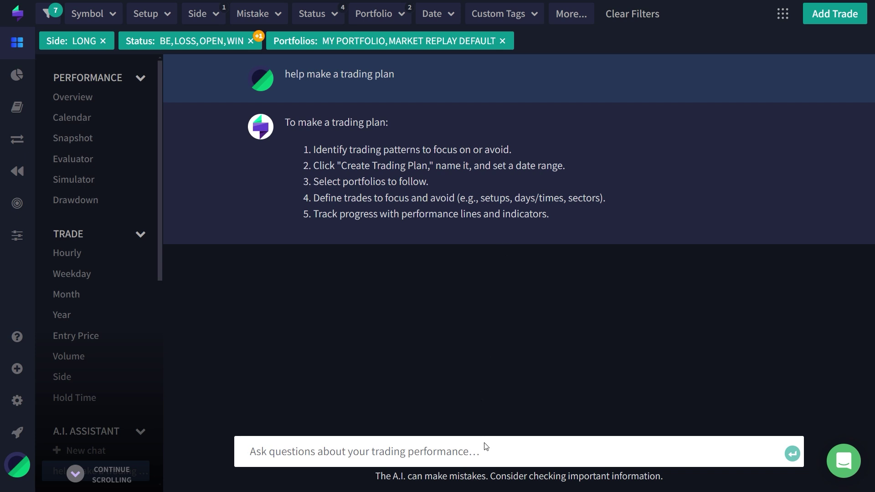
text(How was the l)
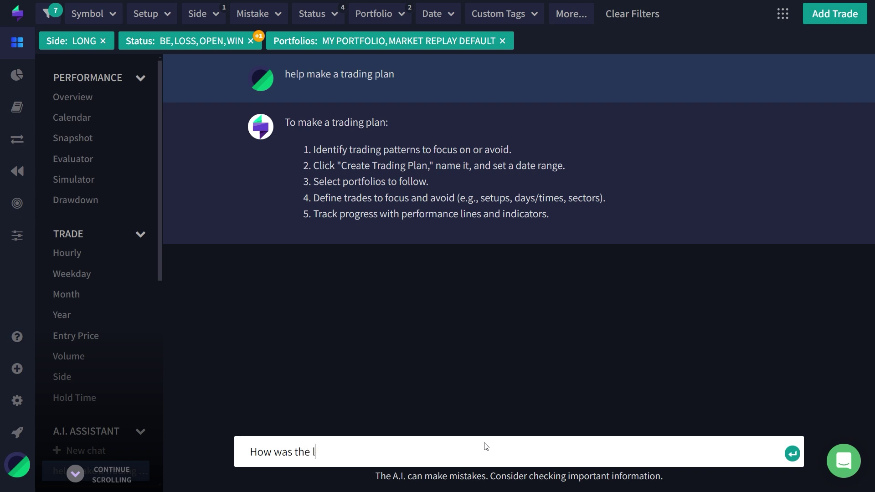
text(ast week)
key(Return)
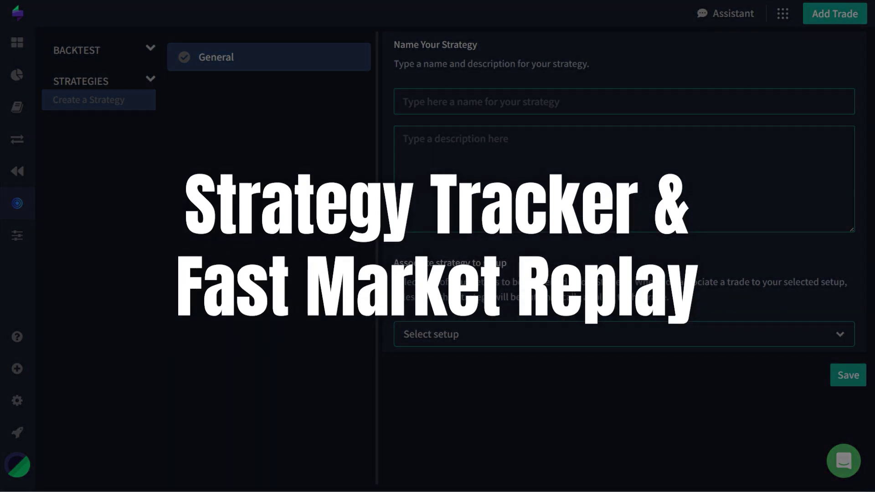
Name the new strategy 'Win Strategy', begin its description with '1', and play the AAPL replay
click(484, 99)
text(Win Strategy)
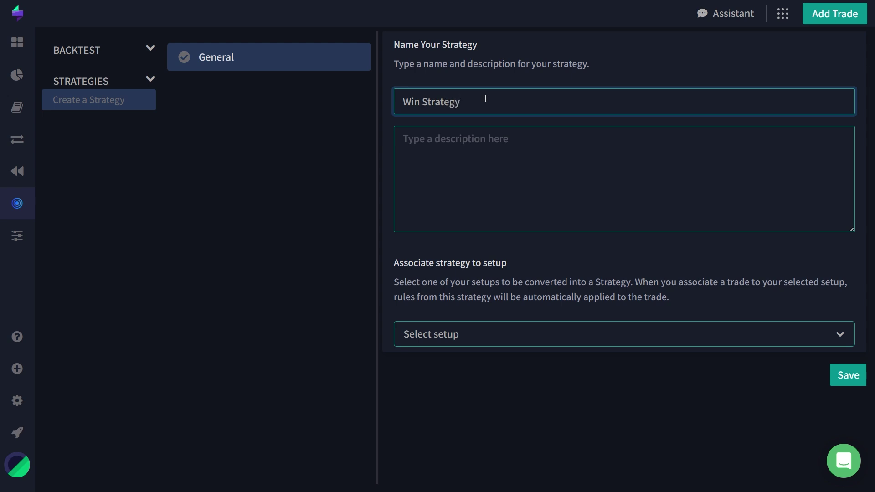
click(459, 147)
text(1-)
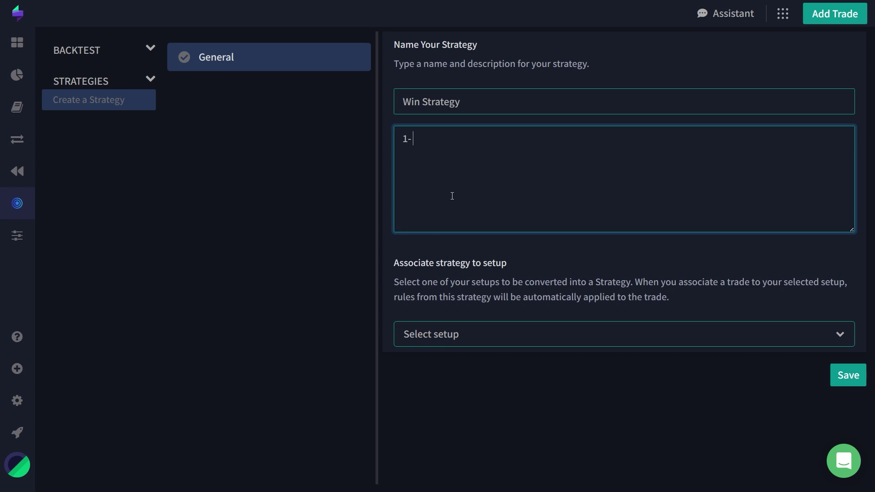
click(384, 279)
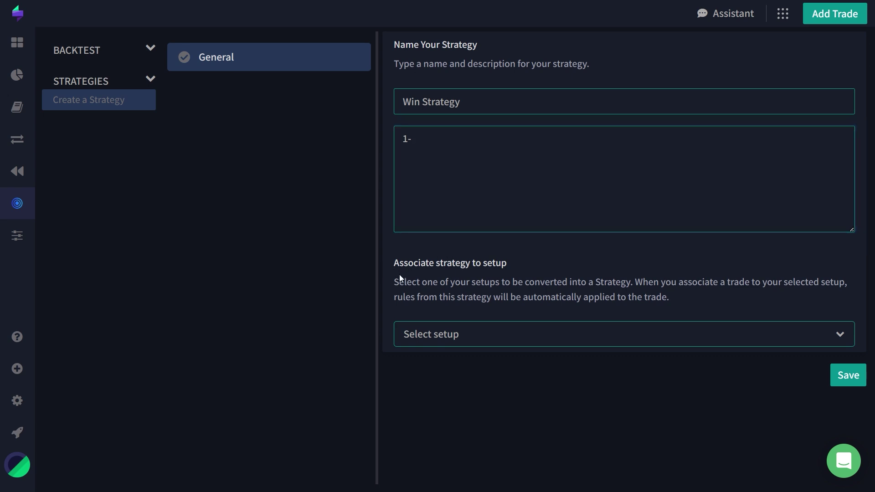
drag(394, 281, 545, 283)
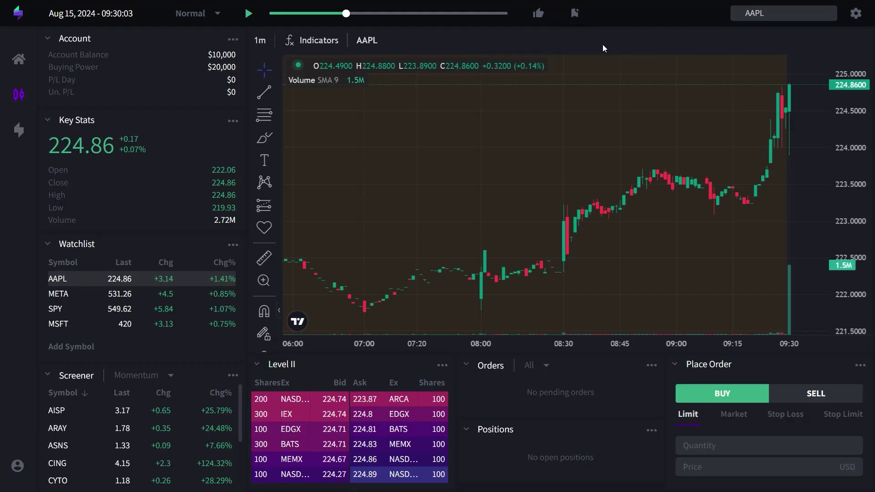
click(245, 14)
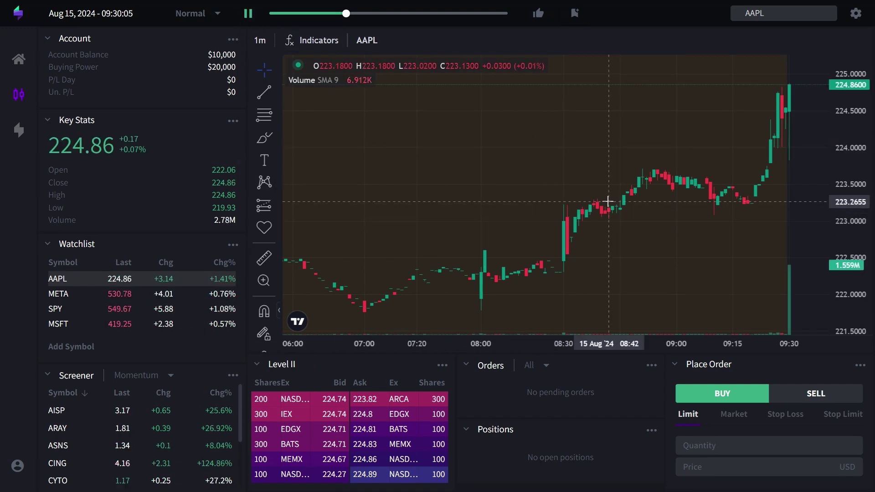
scroll(642, 206, up, 1)
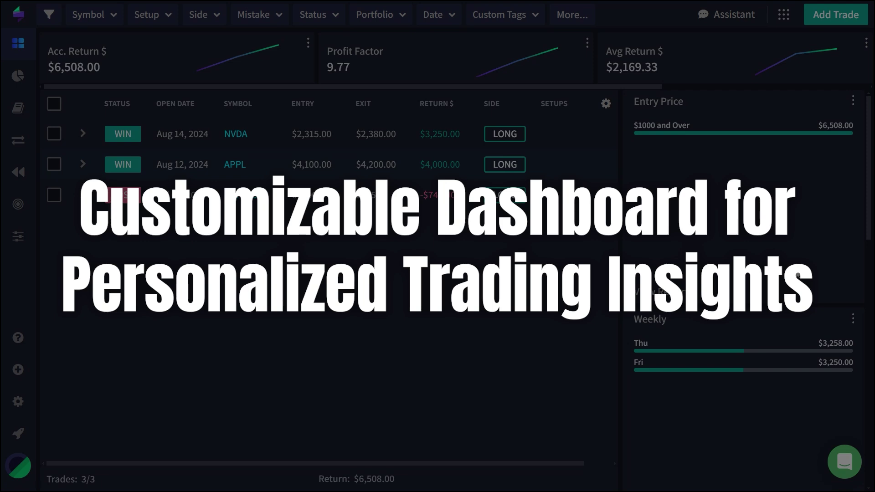
Move the Weekly widget up and place Account Performance above Entry Price
drag(649, 319, 727, 248)
scroll(726, 248, down, 3)
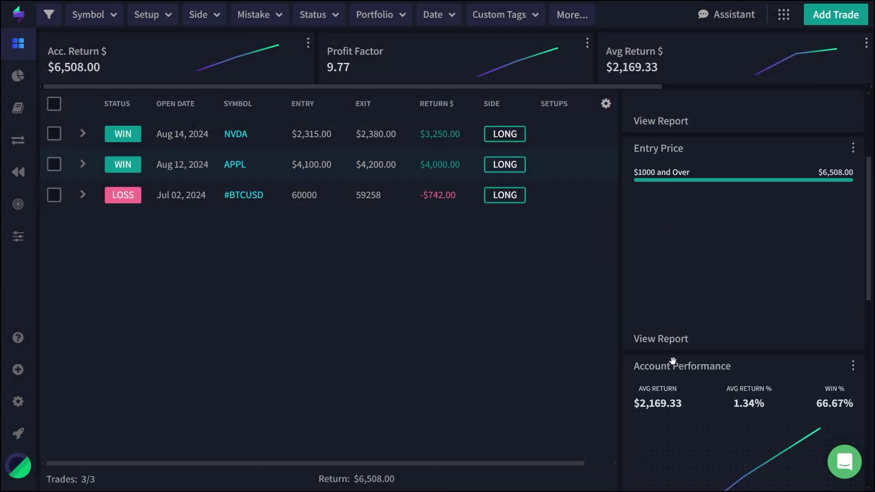
drag(672, 361, 691, 179)
Review the Symbol, Setup, Side, Mistake, Status and Portfolio filter options
click(112, 19)
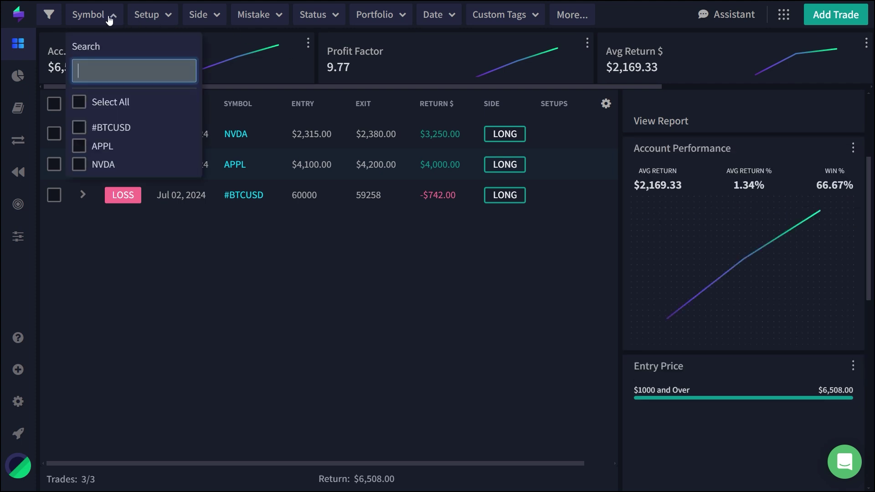
click(149, 16)
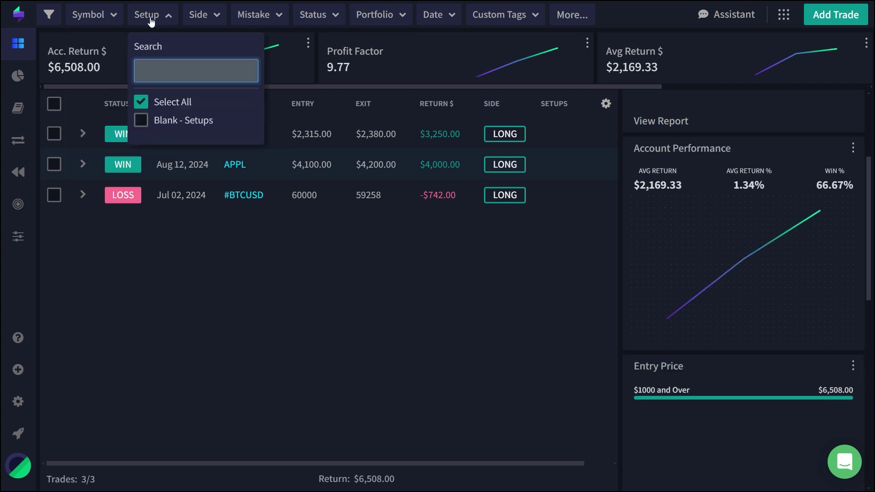
click(214, 18)
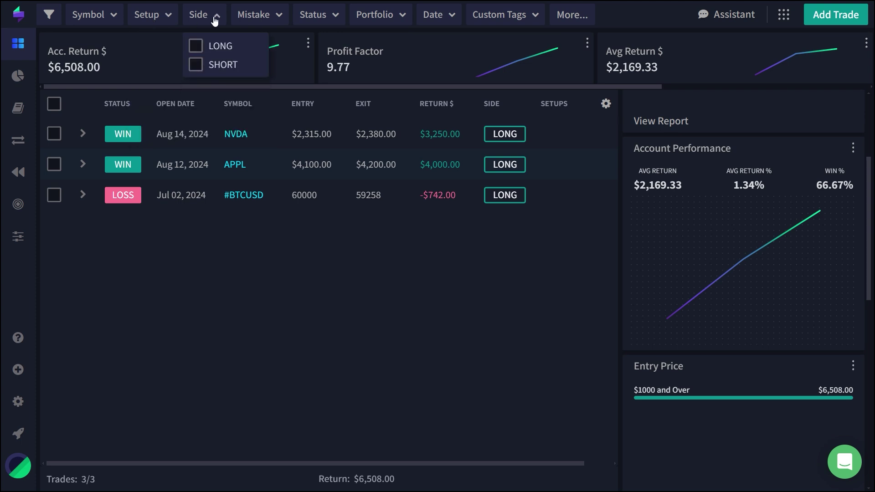
click(254, 21)
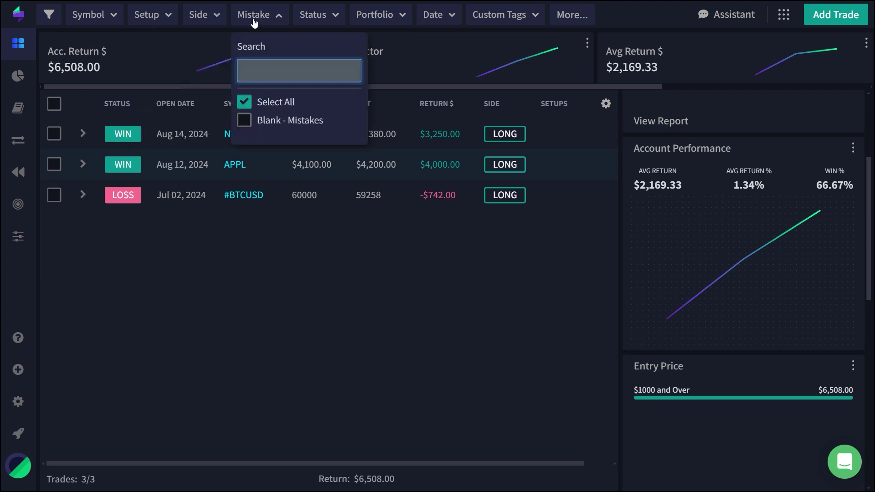
click(326, 19)
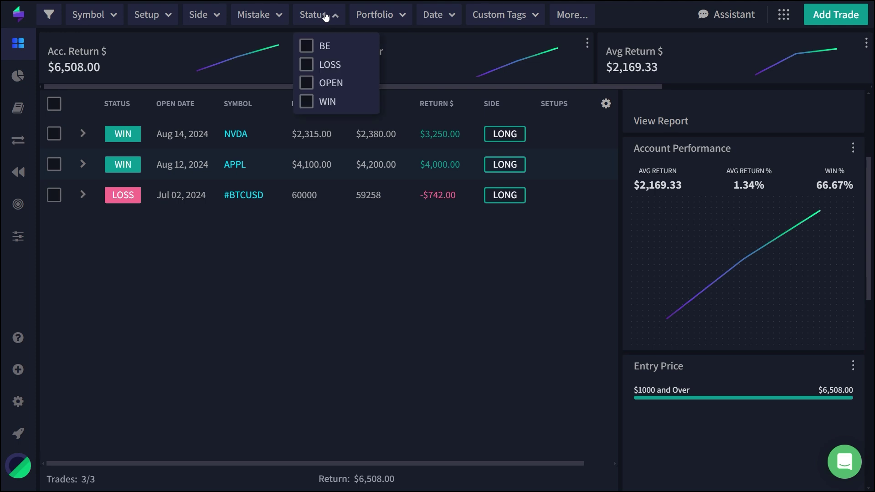
click(354, 15)
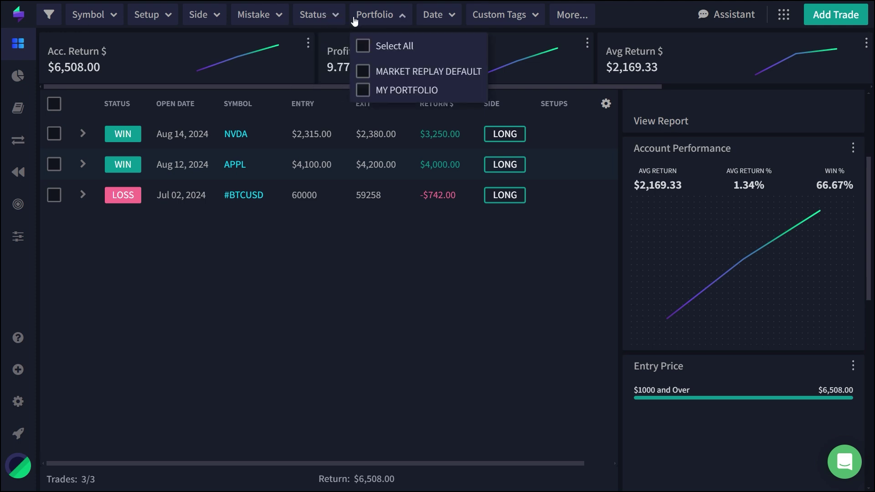
Expand the NVDA trade's executions, then the APPL trade's instead
click(84, 134)
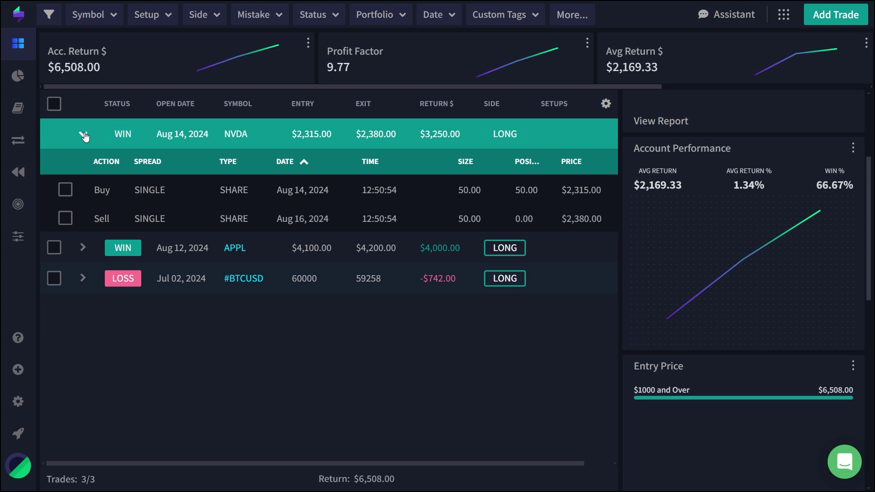
click(83, 247)
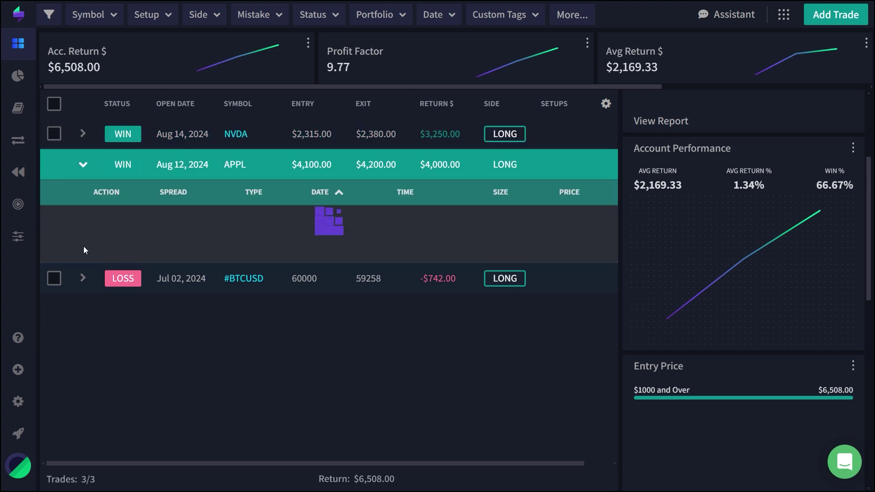
scroll(753, 266, down, 10)
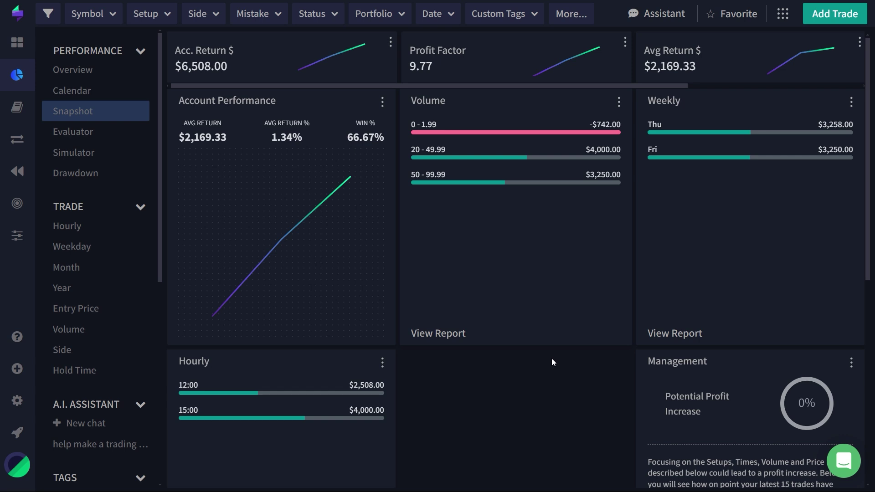
Add Accumulative Return Net $ and Biggest Profit $ to the top summary cards
click(860, 42)
click(797, 43)
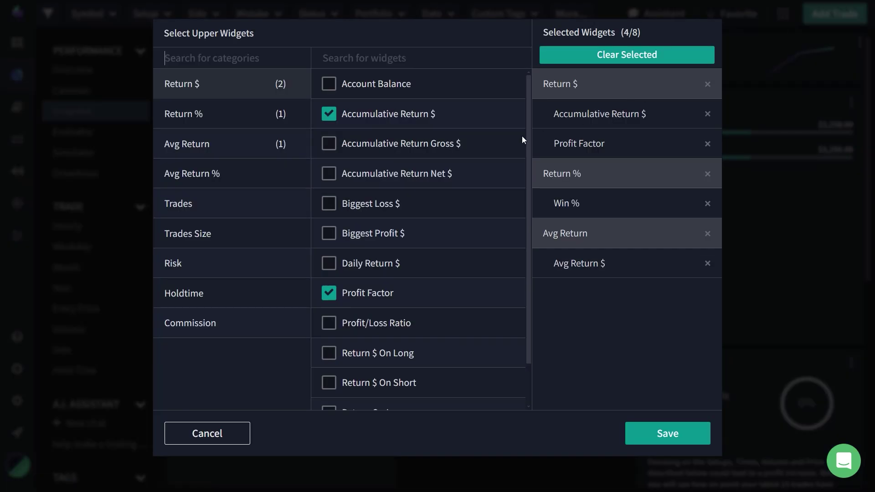
click(329, 174)
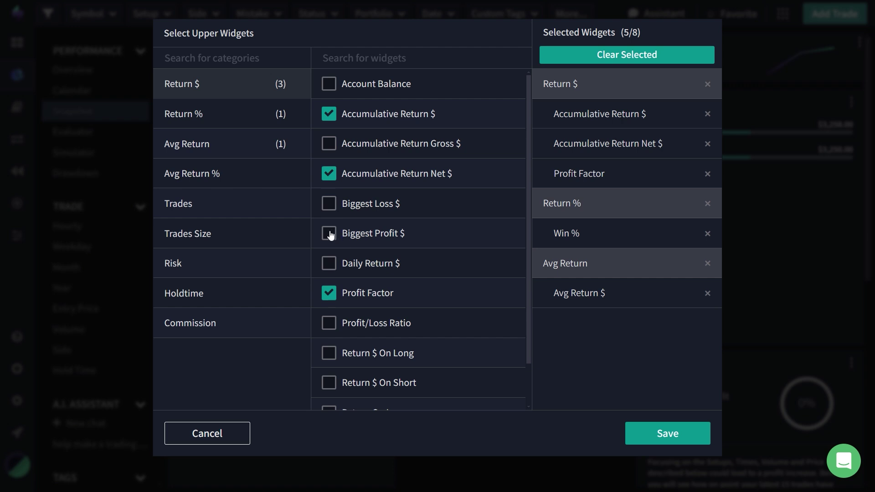
click(329, 234)
click(668, 442)
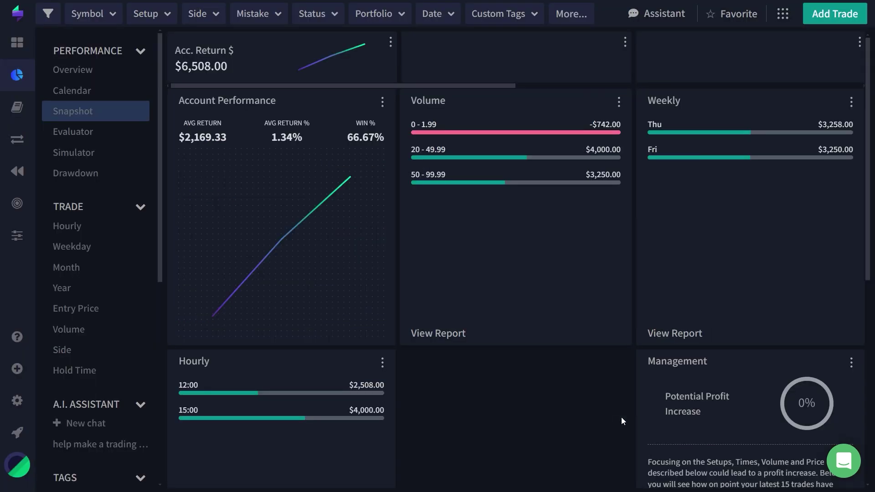
Drag the Management widget into the left column
scroll(632, 427, down, 3)
drag(715, 243, 273, 251)
scroll(512, 302, up, 3)
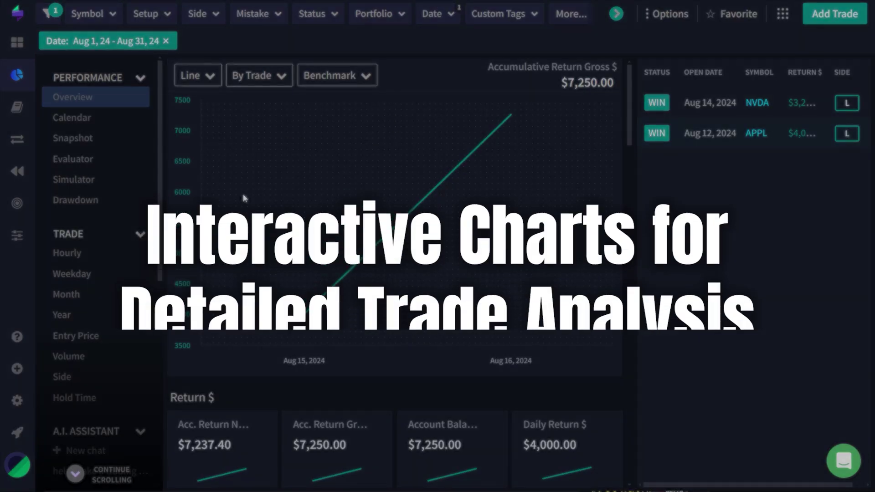
Scroll the August 2024 Overview metrics and chart Biggest Profit $
scroll(395, 273, down, 4)
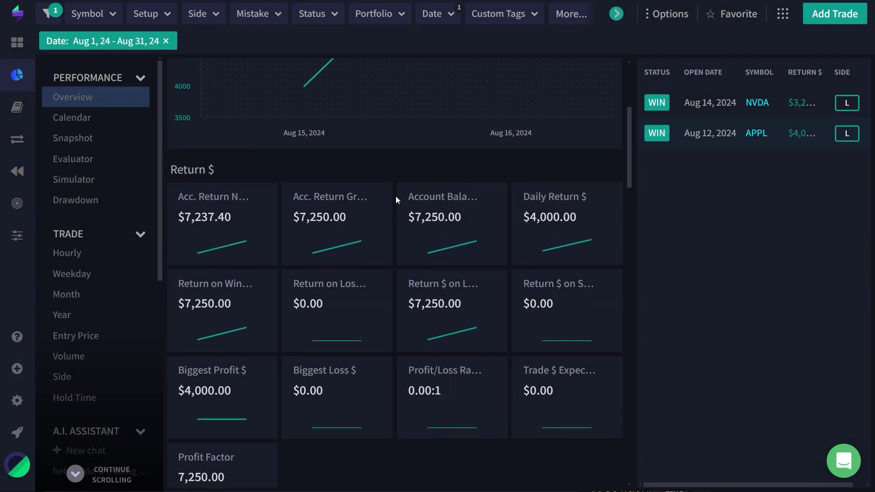
scroll(395, 197, down, 3)
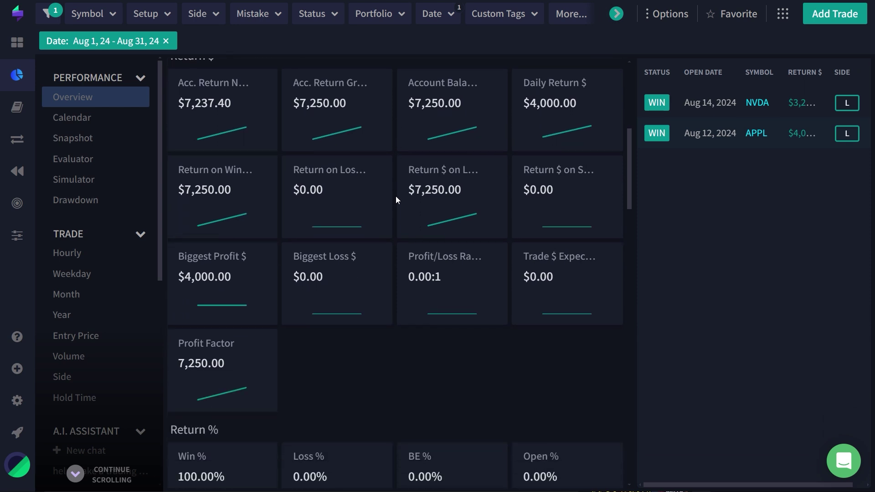
scroll(396, 197, down, 3)
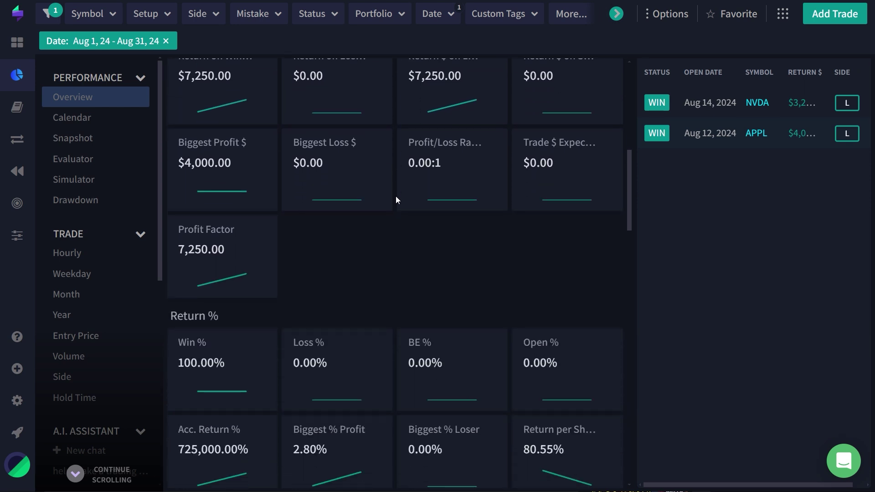
scroll(395, 199, down, 2)
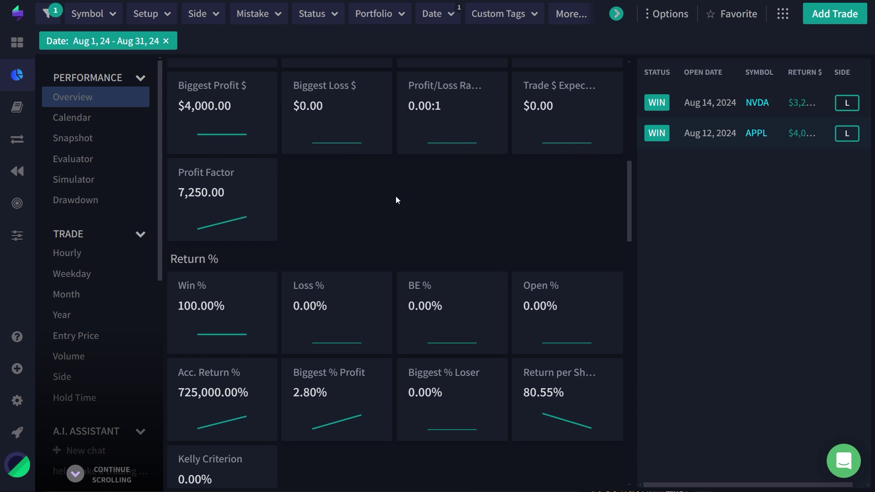
scroll(396, 200, up, 1)
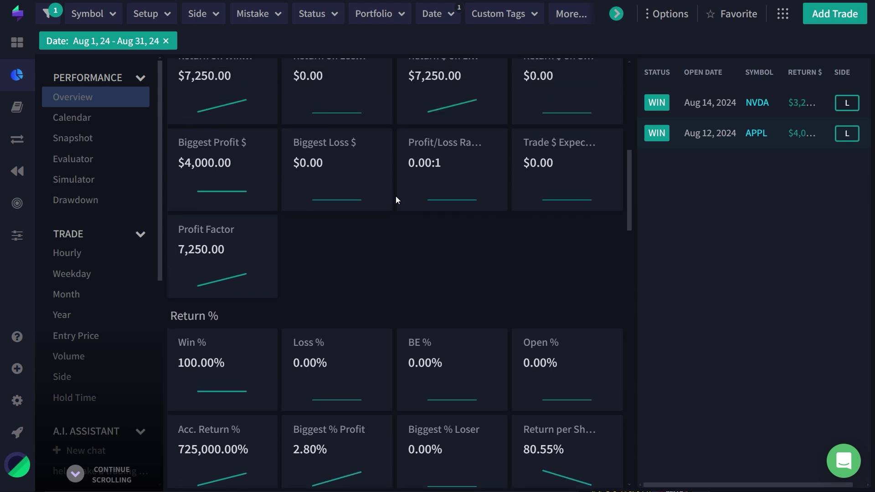
click(230, 170)
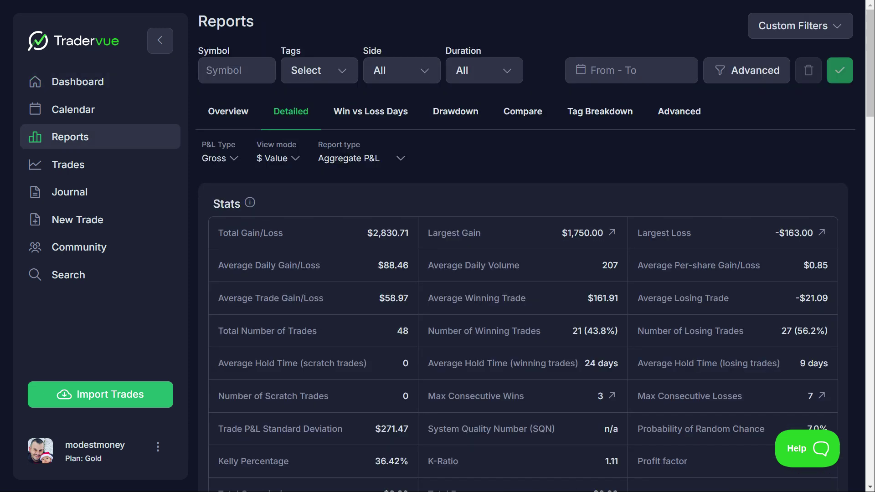
Open the Win vs Loss Days report and scroll through its 4-win vs 7-loss statistics and pie chart
click(370, 111)
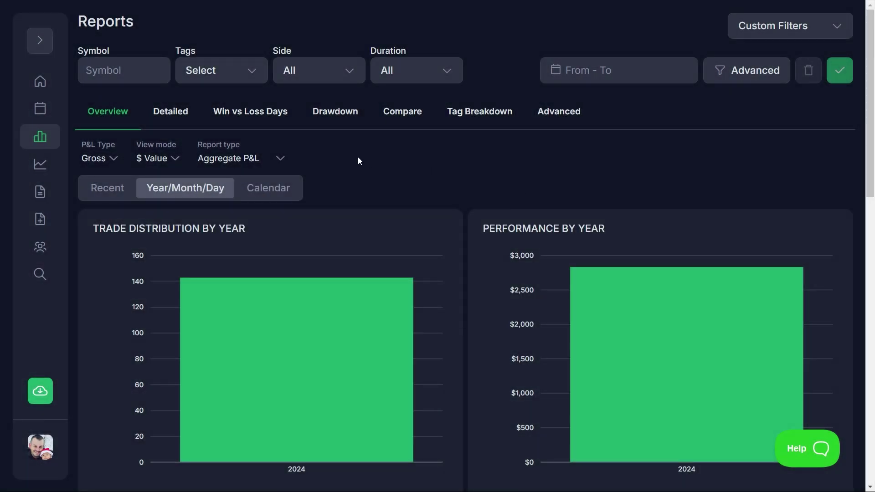
click(248, 119)
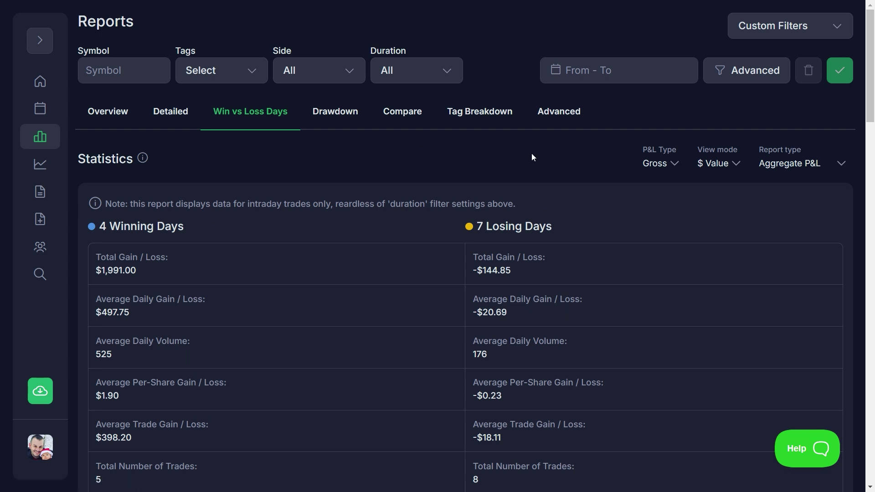
scroll(531, 154, down, 1)
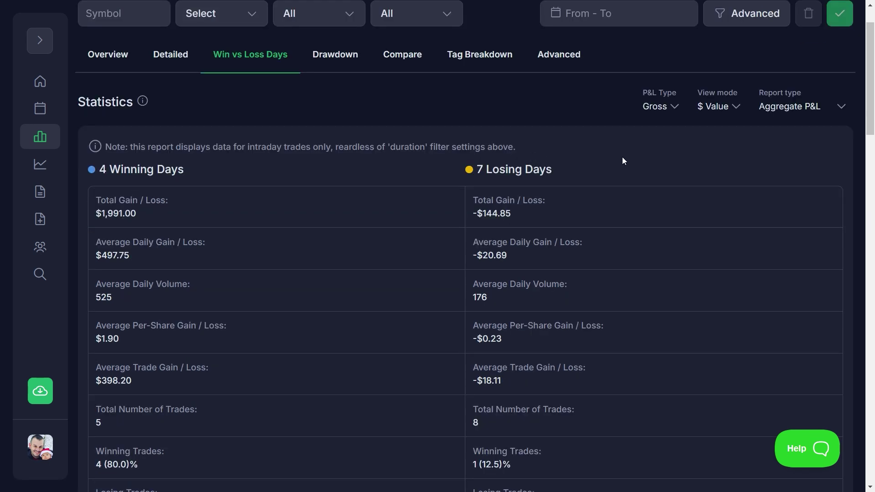
scroll(633, 160, down, 5)
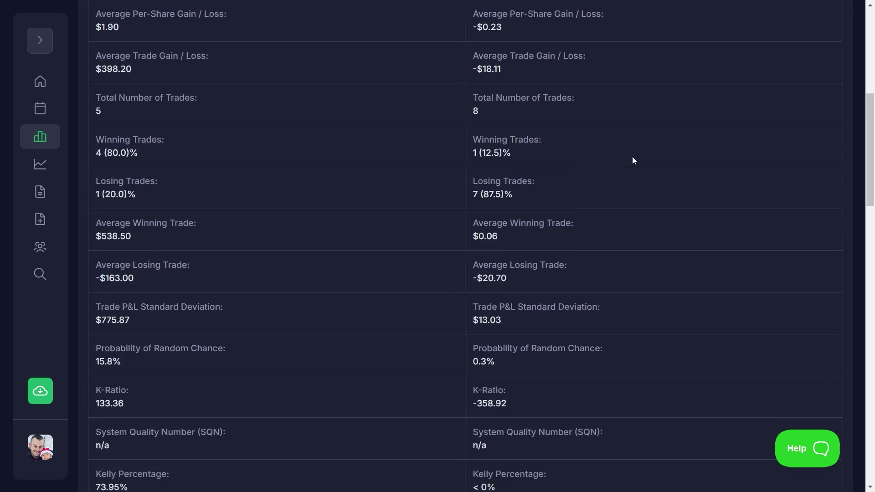
scroll(632, 160, down, 9)
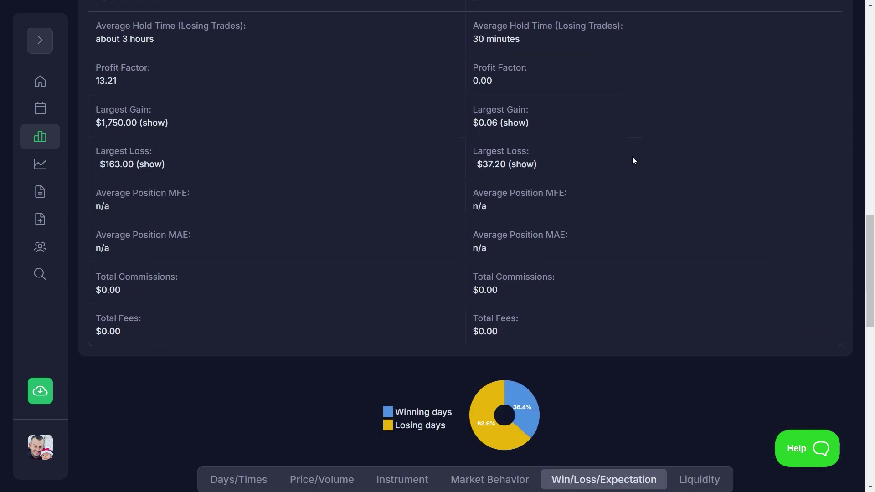
scroll(632, 160, down, 3)
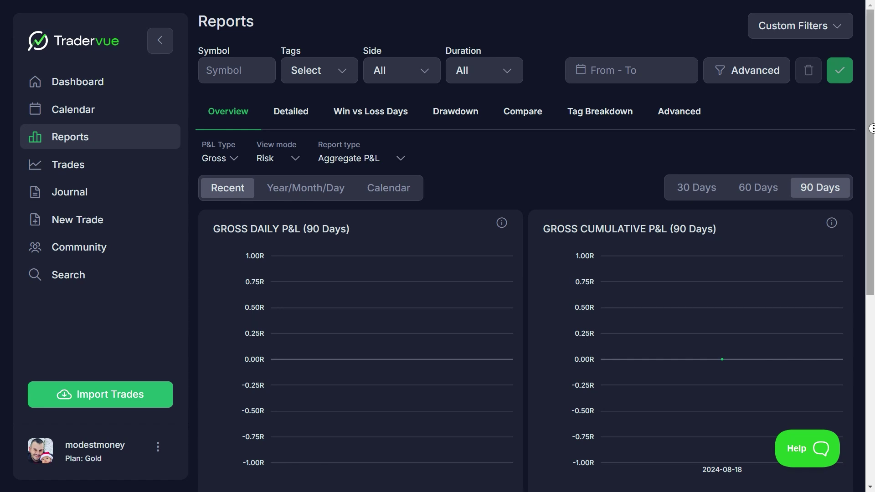
scroll(873, 127, down, 2)
scroll(873, 160, down, 4)
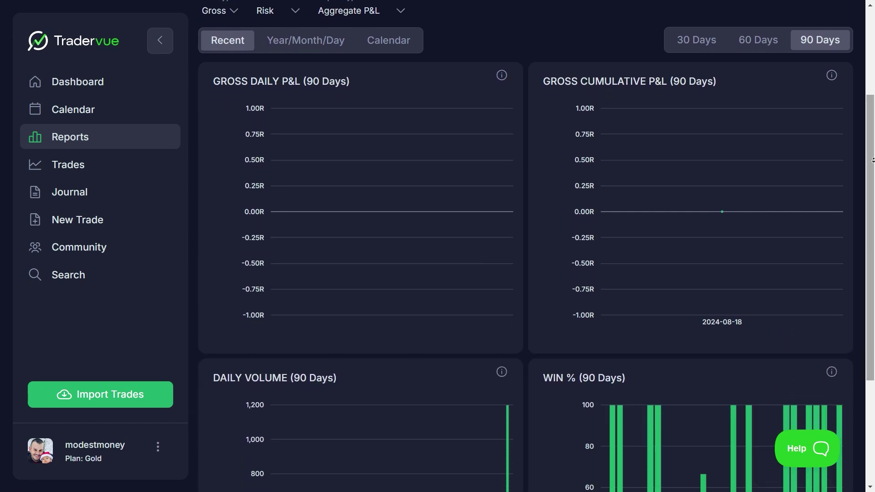
scroll(873, 160, down, 1)
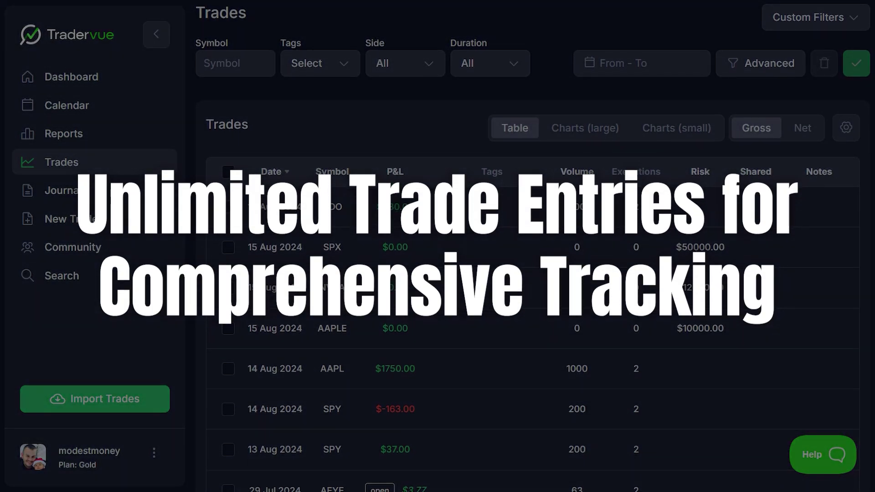
scroll(532, 291, down, 2)
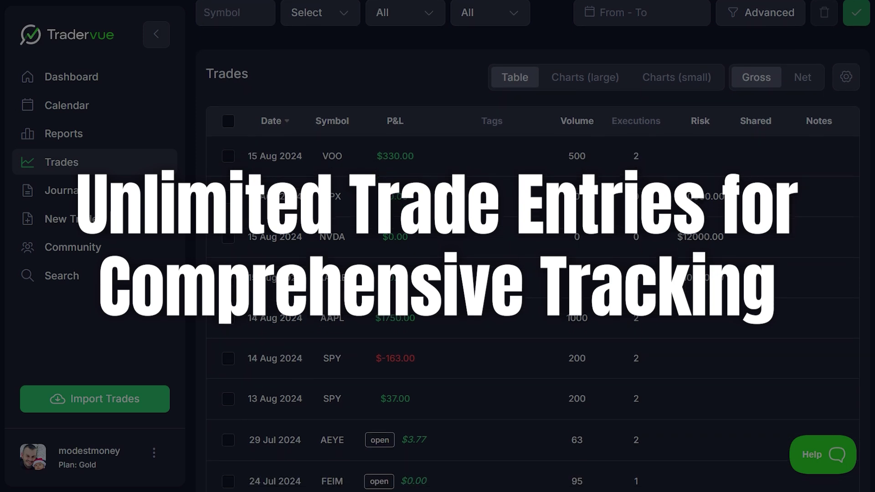
scroll(532, 291, down, 2)
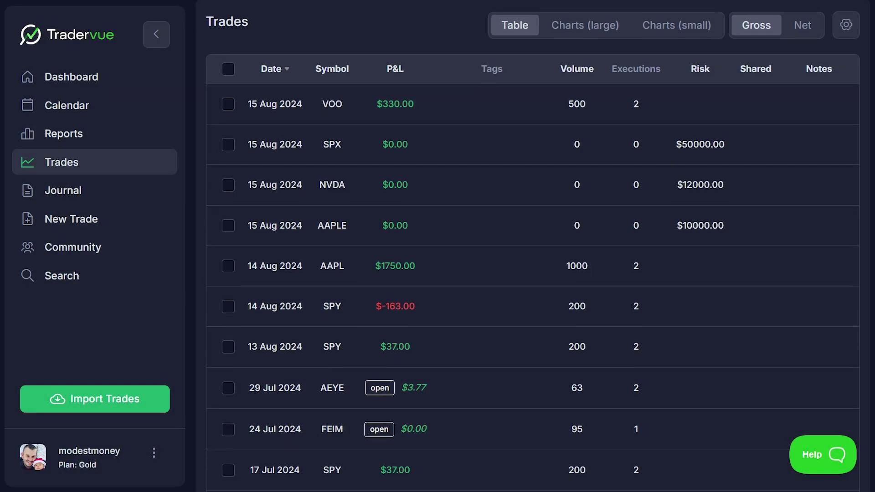
scroll(532, 291, down, 2)
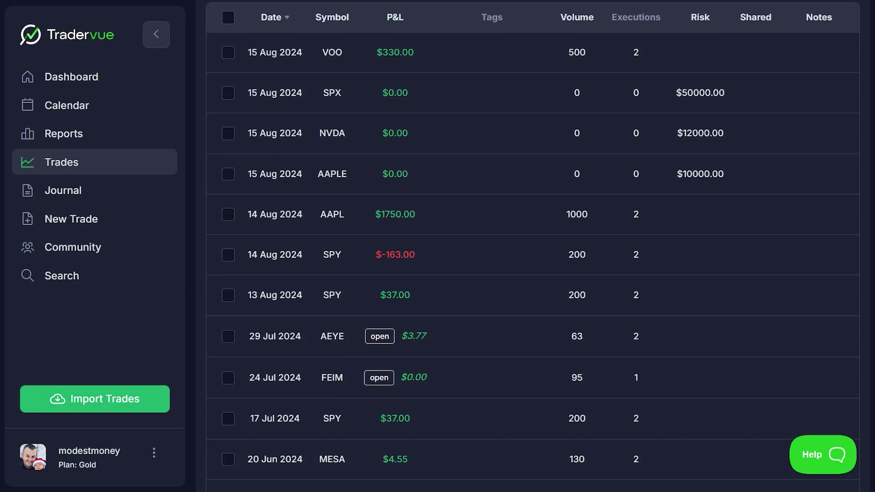
scroll(532, 292, down, 2)
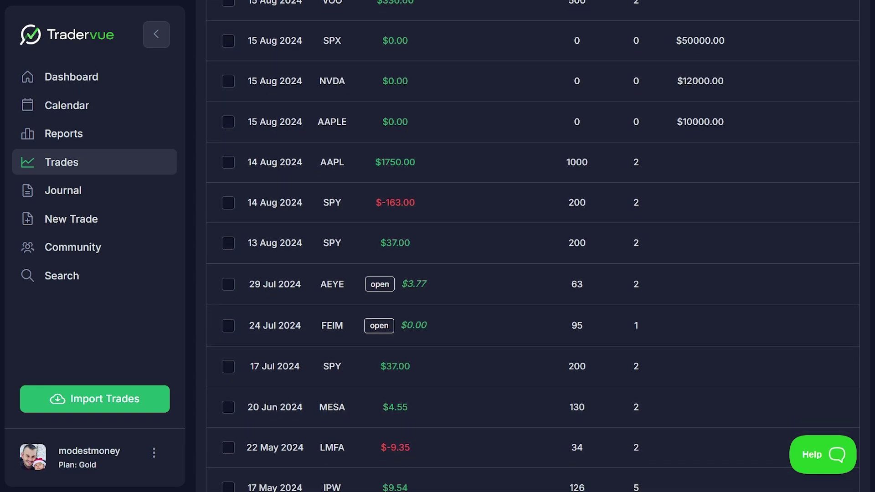
scroll(532, 292, down, 2)
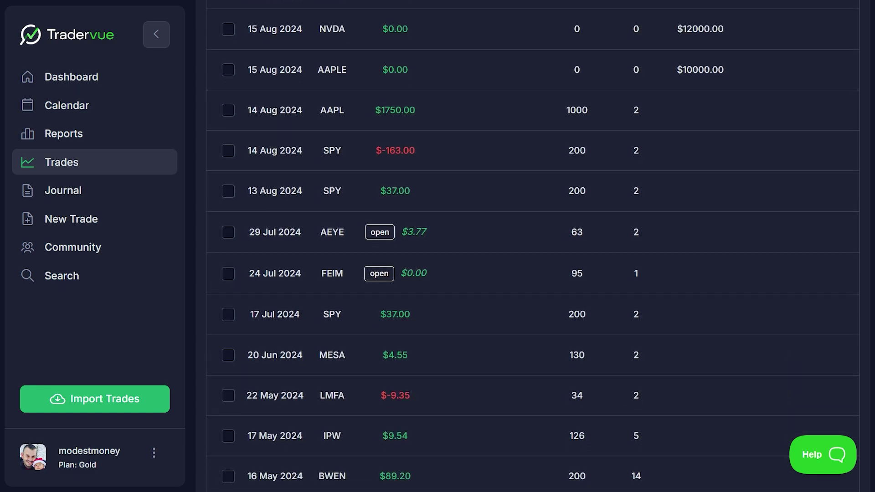
scroll(533, 291, down, 2)
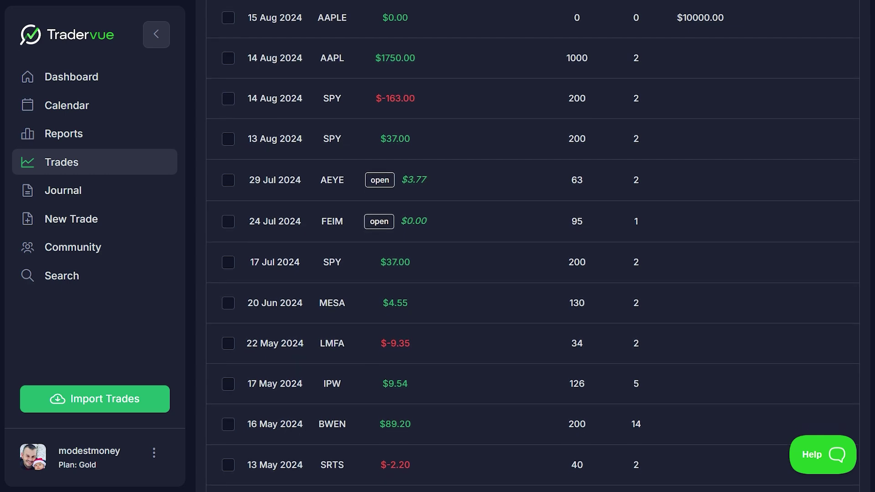
scroll(532, 292, down, 2)
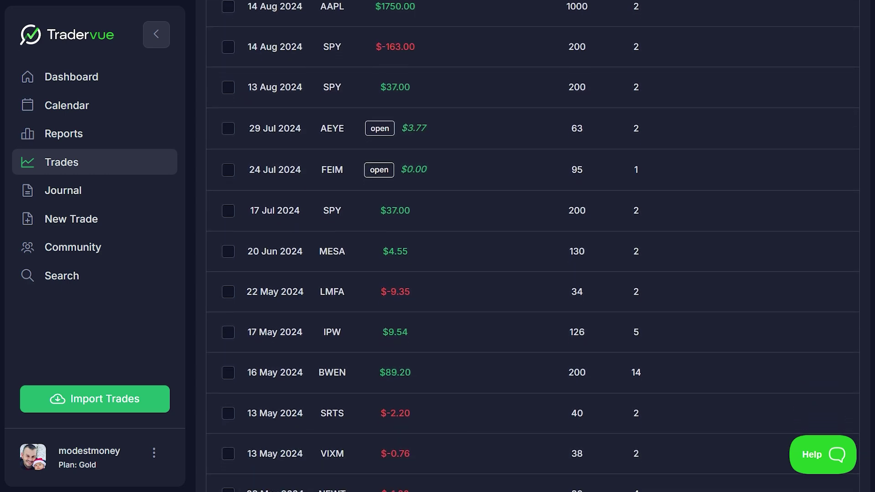
scroll(532, 291, down, 2)
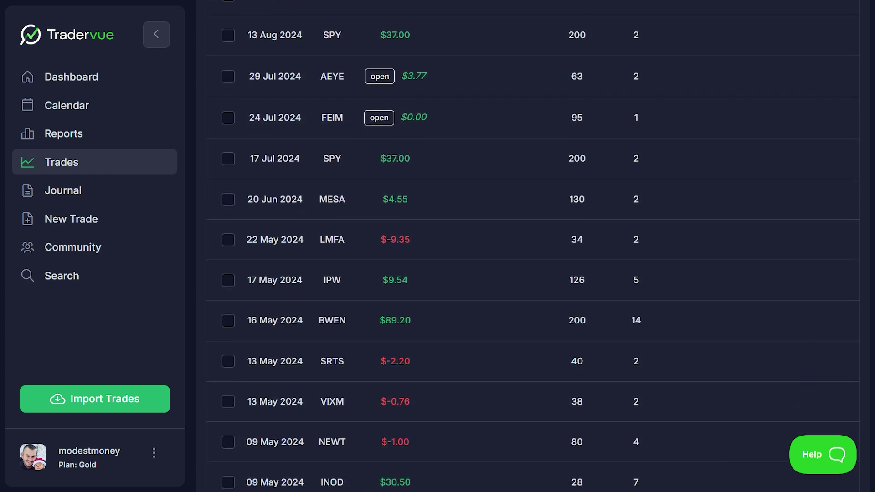
scroll(532, 291, down, 2)
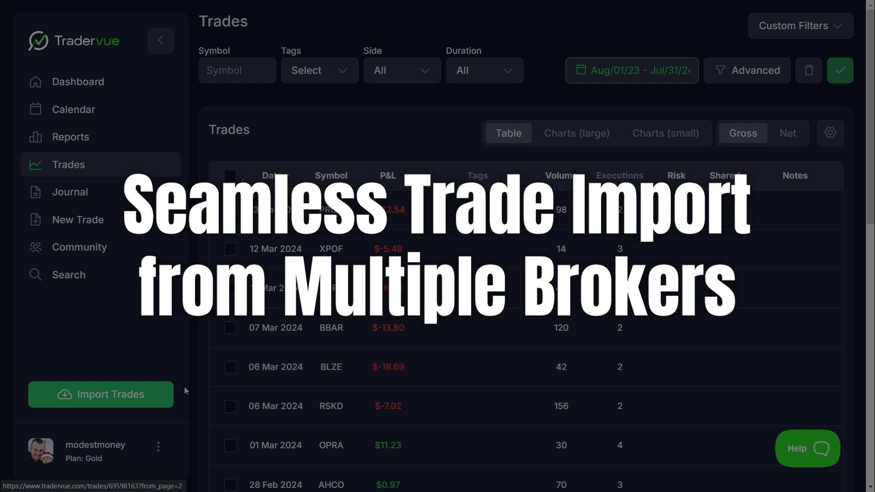
Start a Broker Sync import with PropReports as the broker, showing its host, account, login and date fields
click(145, 390)
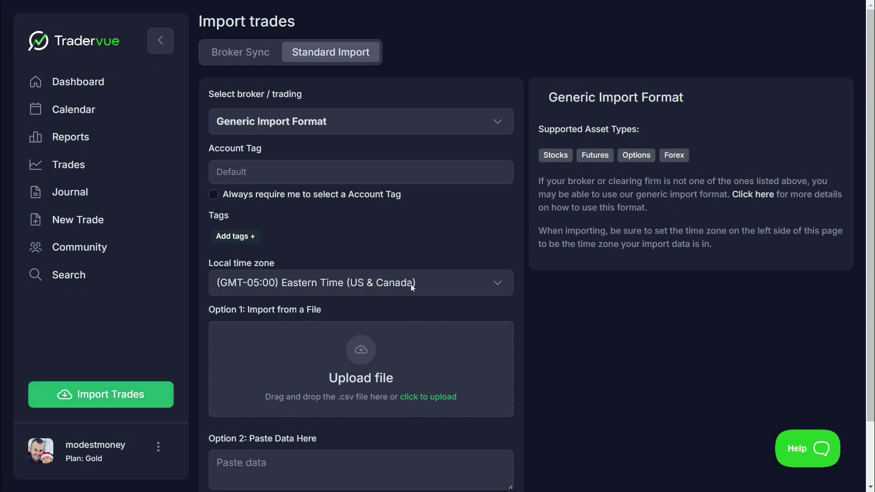
click(254, 60)
click(336, 126)
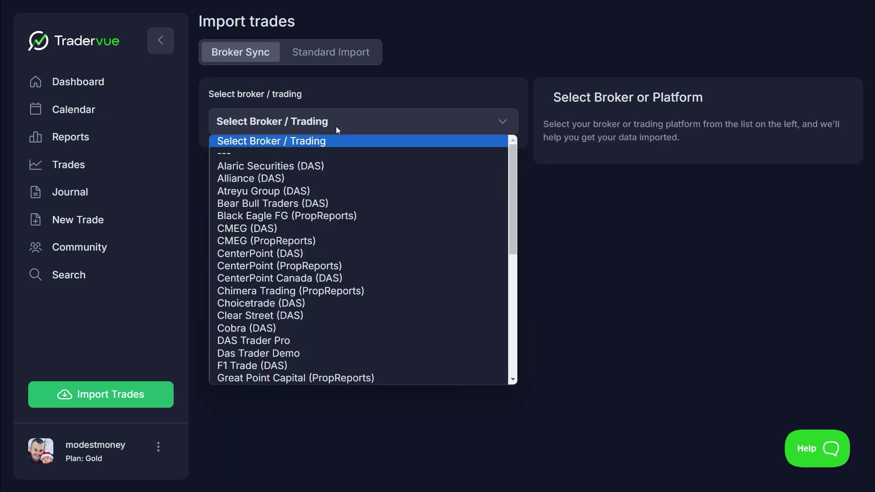
scroll(318, 309, down, 8)
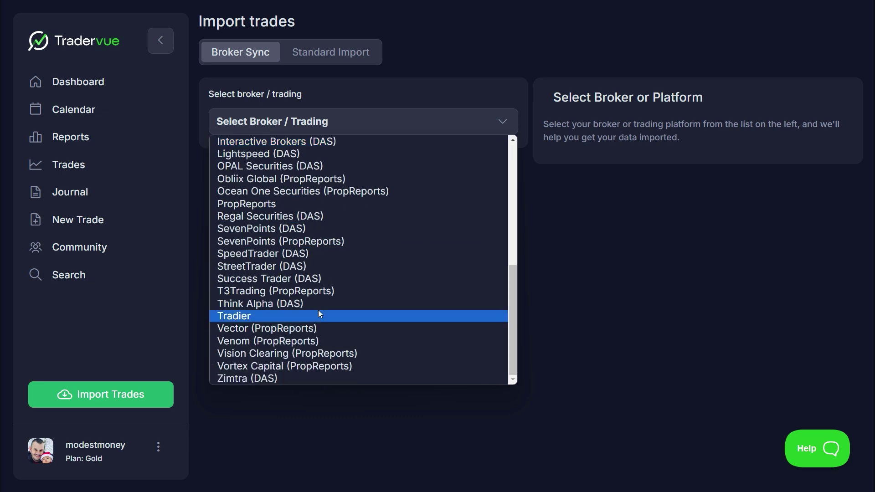
click(271, 209)
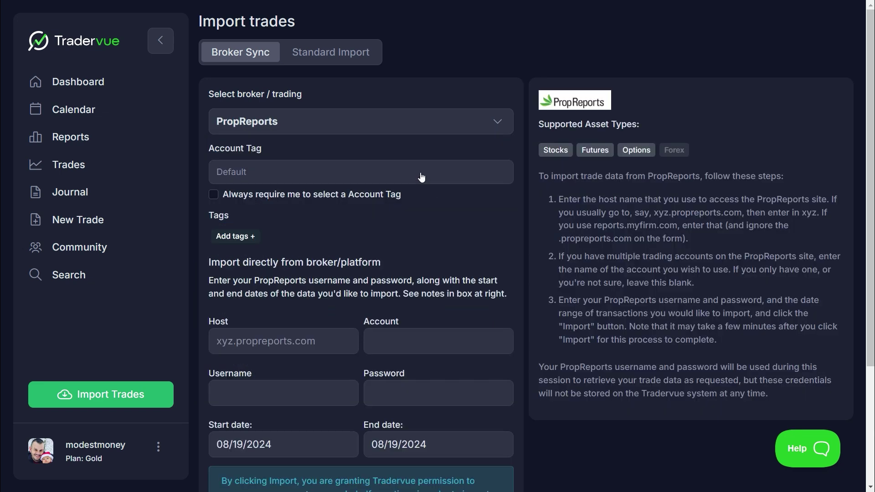
scroll(401, 245, down, 3)
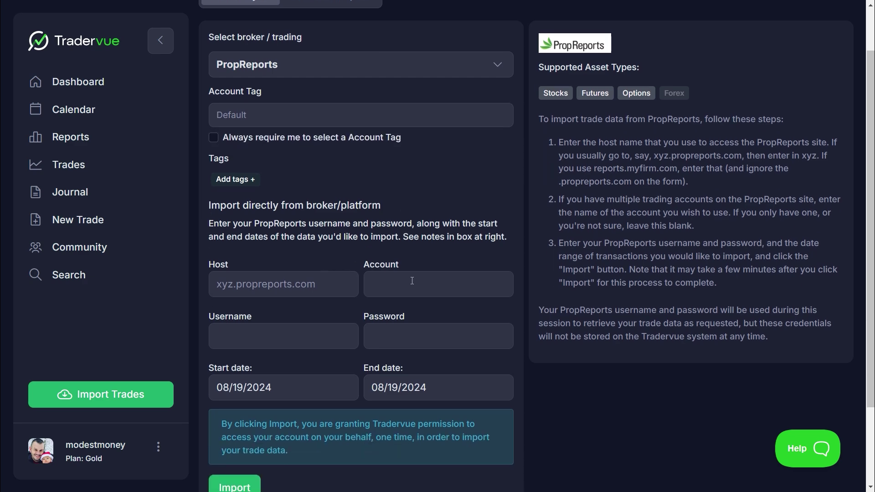
scroll(402, 378, down, 1)
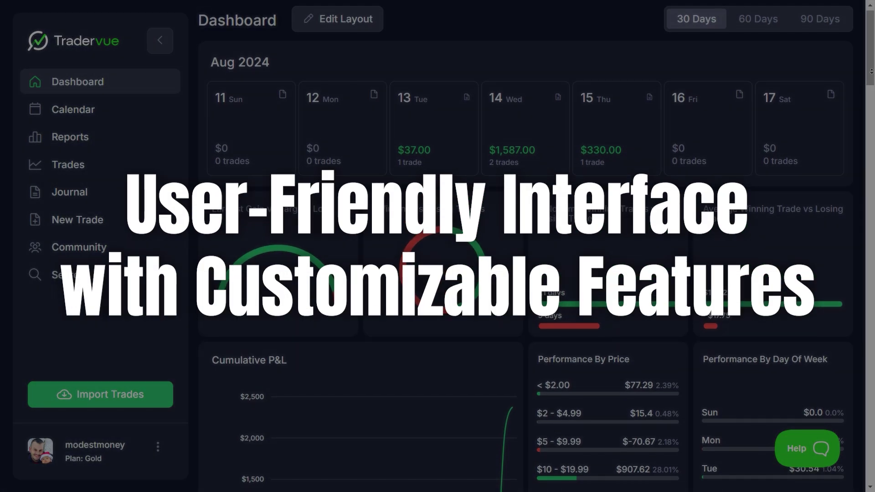
Enter dashboard layout editing and move the Aug 2024 week row lower
scroll(535, 246, down, 1)
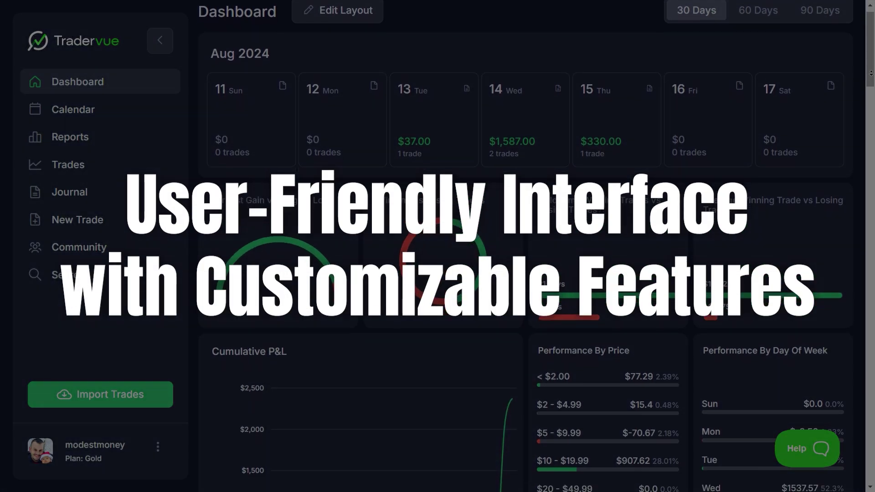
scroll(536, 246, down, 2)
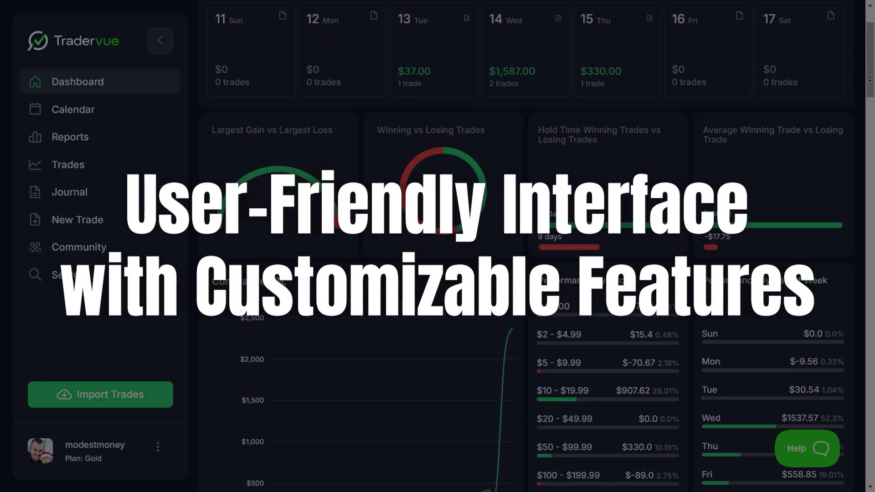
scroll(536, 246, down, 2)
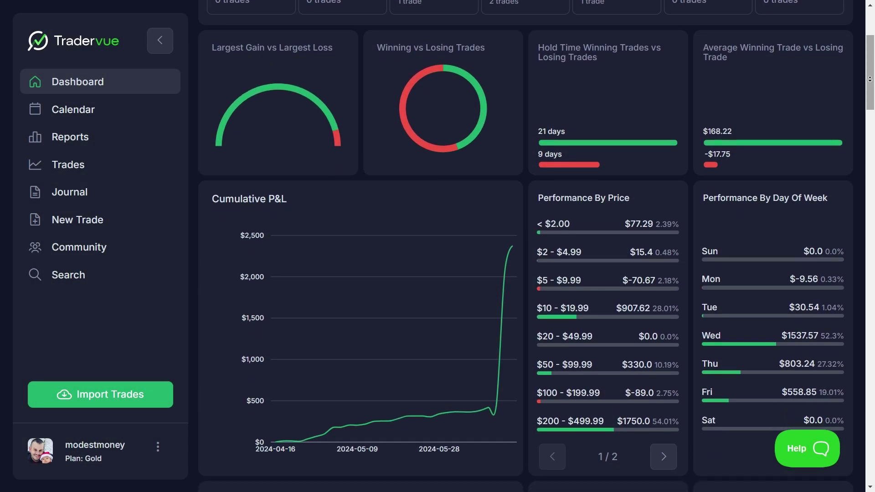
scroll(536, 246, down, 2)
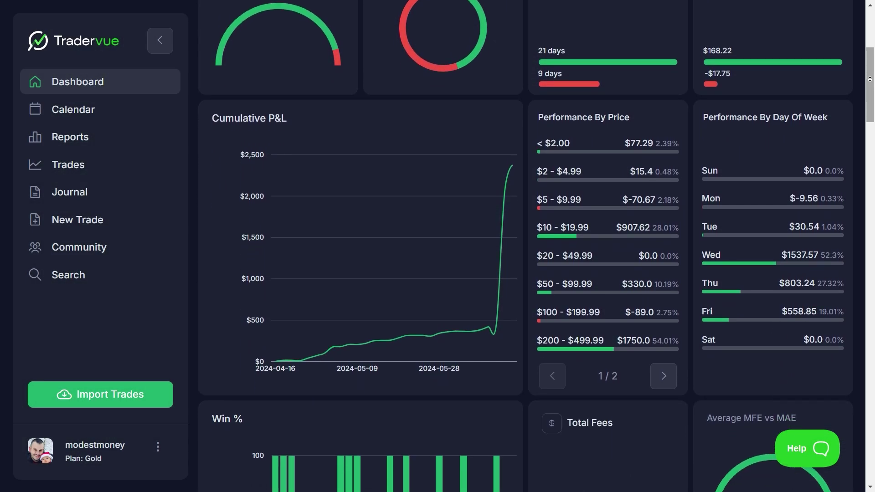
scroll(535, 246, down, 2)
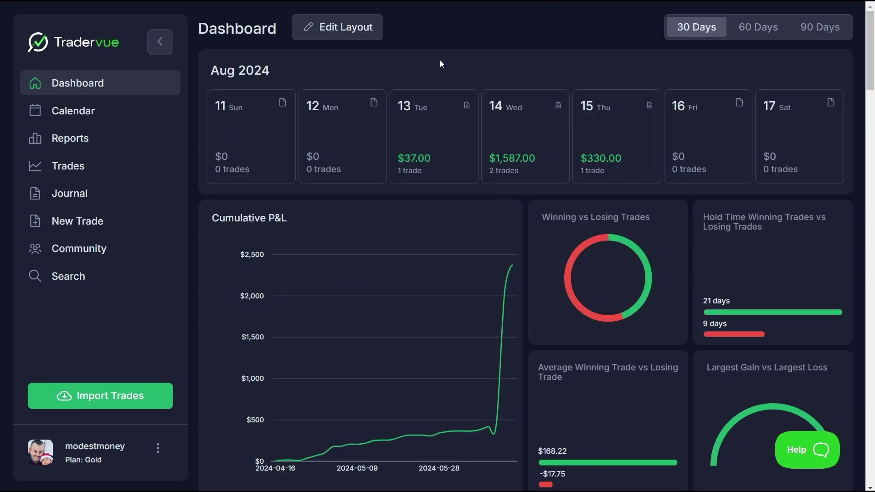
click(303, 33)
drag(338, 73, 377, 246)
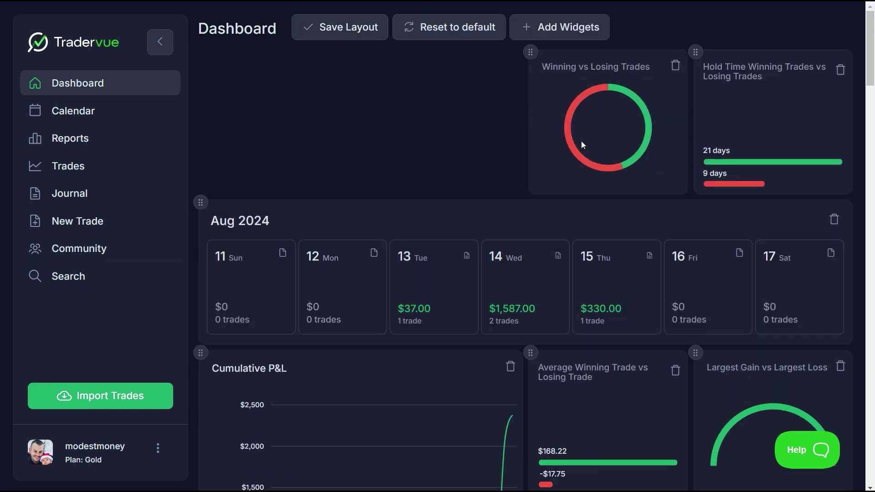
Put Winning vs Losing Trades top-left and reposition Hold Time and the remaining widgets
drag(581, 141, 250, 145)
drag(720, 119, 531, 190)
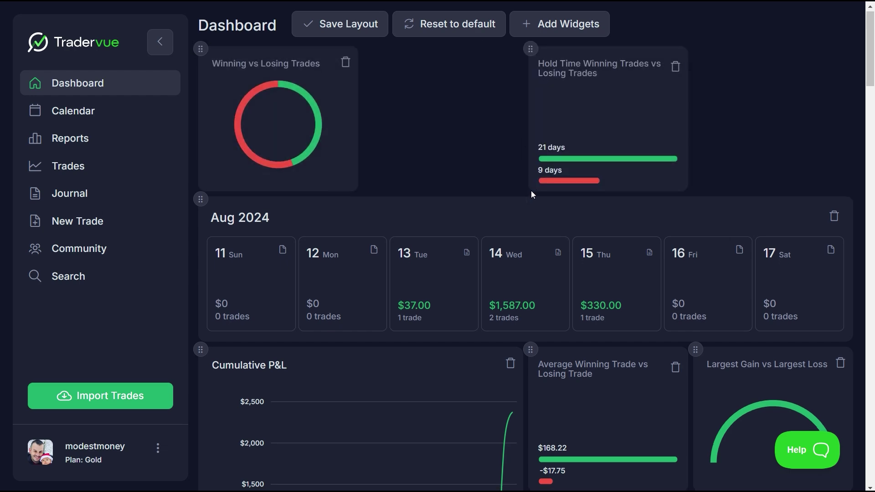
scroll(532, 194, down, 5)
drag(611, 140, 713, 212)
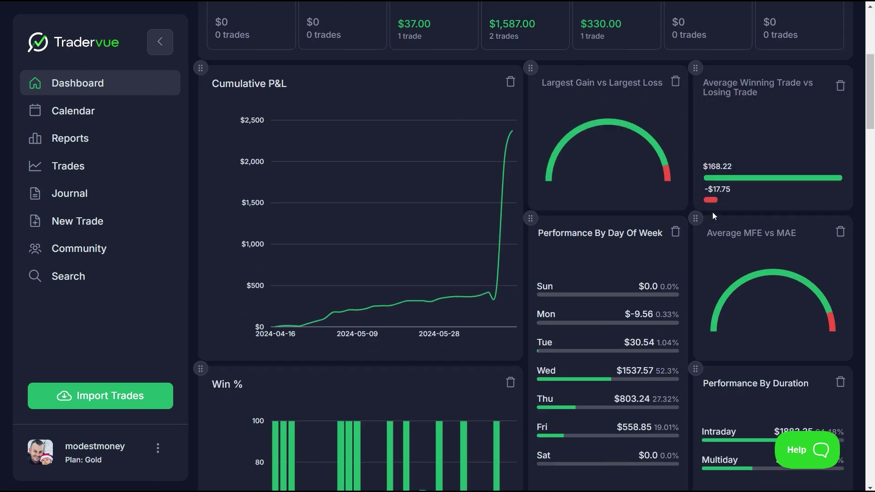
scroll(696, 261, down, 2)
scroll(697, 261, down, 1)
drag(646, 215, 778, 214)
scroll(593, 220, down, 1)
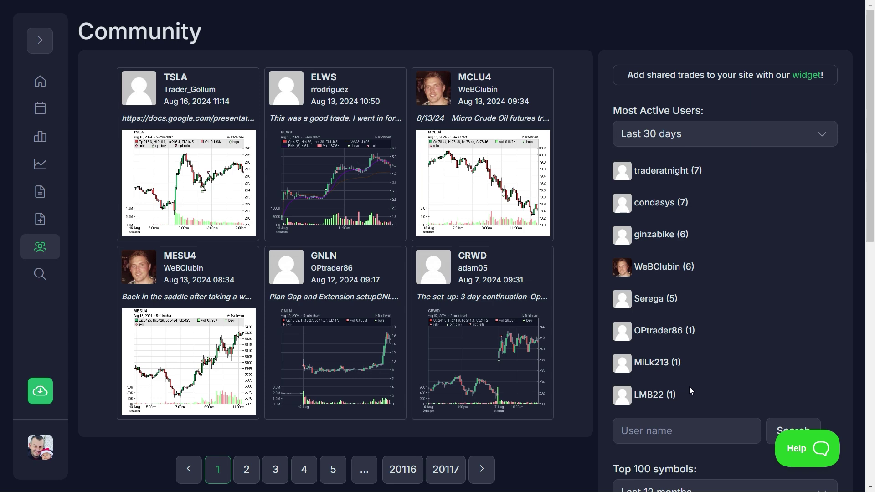
Rank the community's most active users over the Last 12 months
click(691, 134)
click(656, 166)
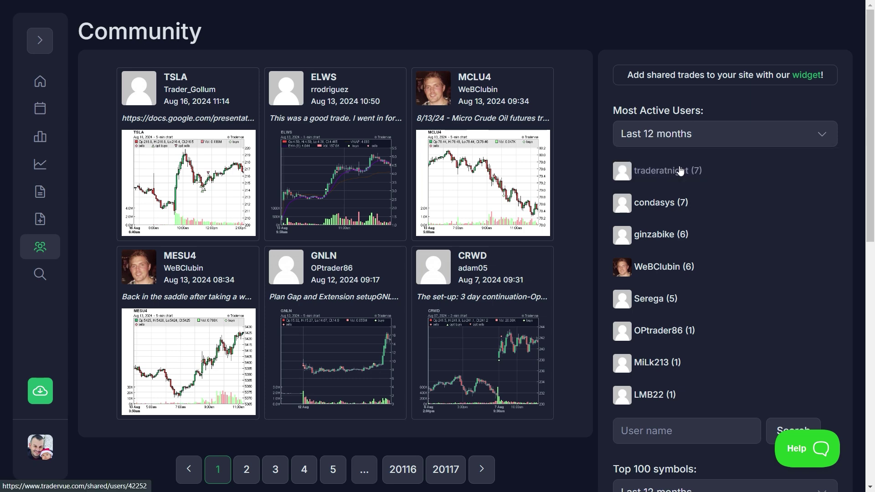
scroll(608, 229, down, 1)
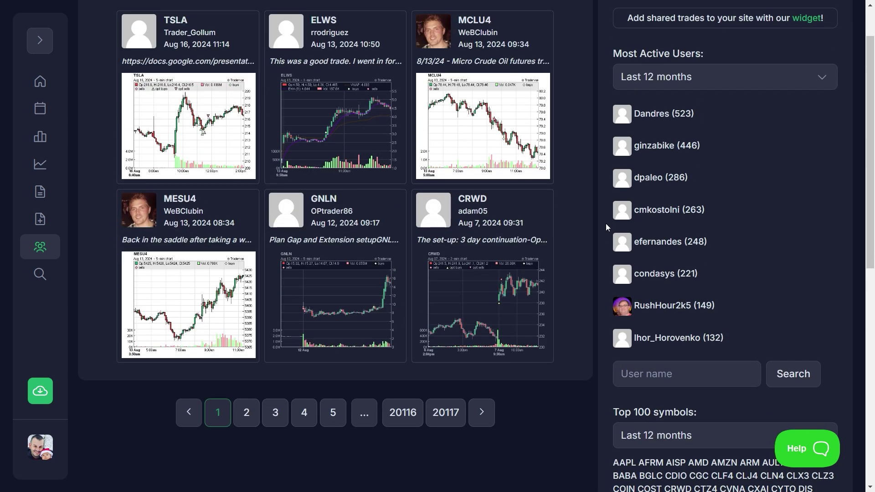
scroll(654, 413, down, 3)
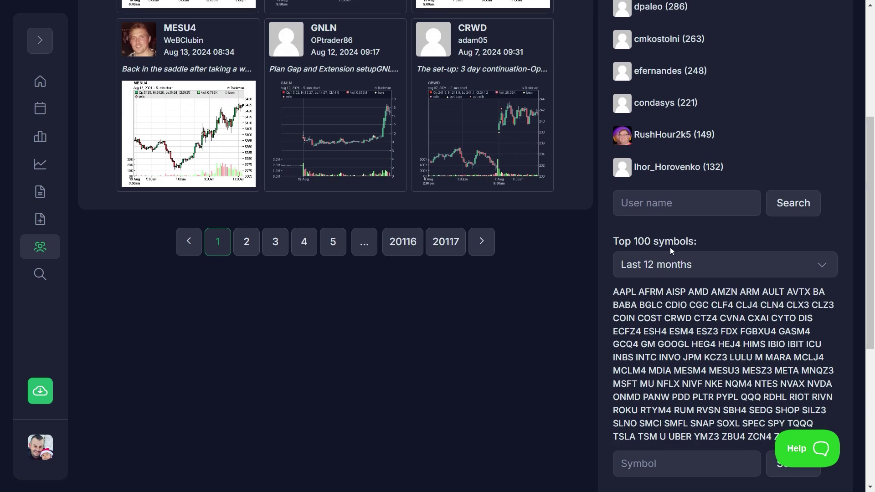
scroll(420, 301, up, 2)
Open the shared LUMN trade from page 2 of shared trades
click(245, 355)
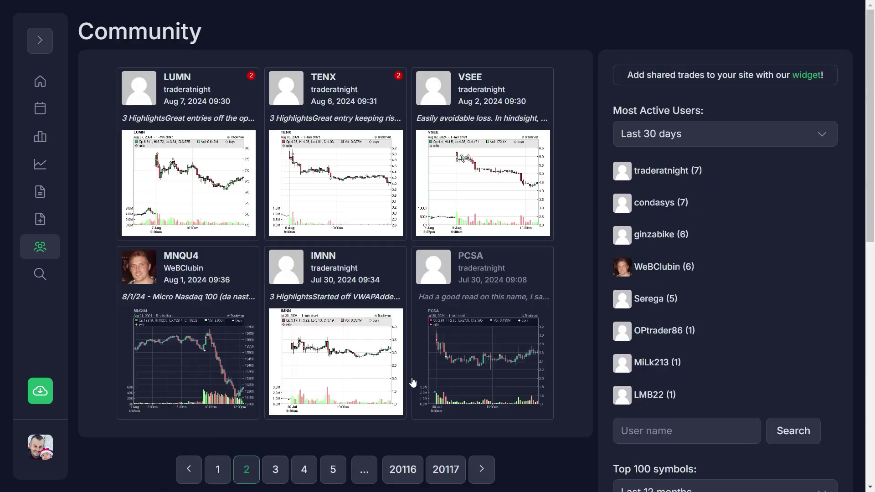
click(178, 150)
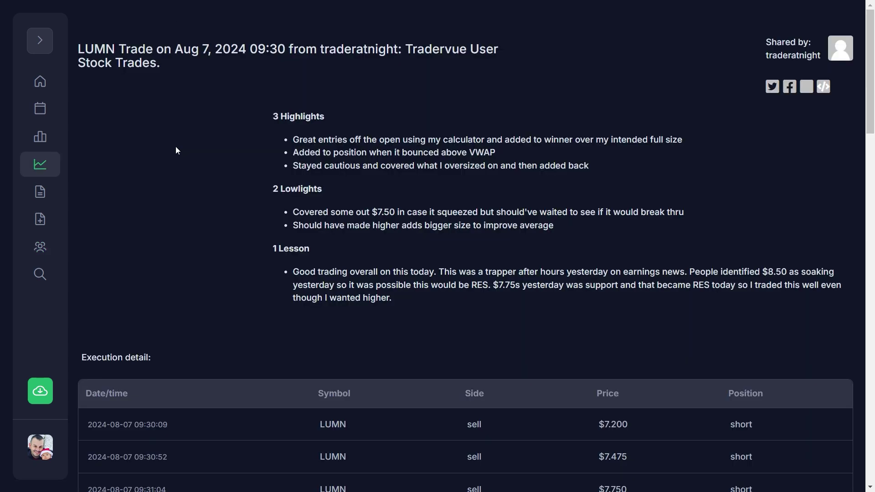
scroll(562, 167, down, 3)
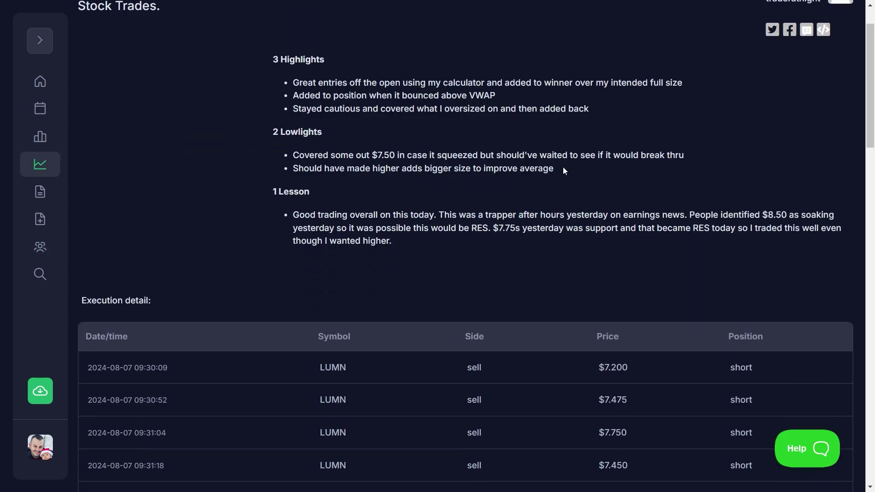
scroll(563, 170, down, 5)
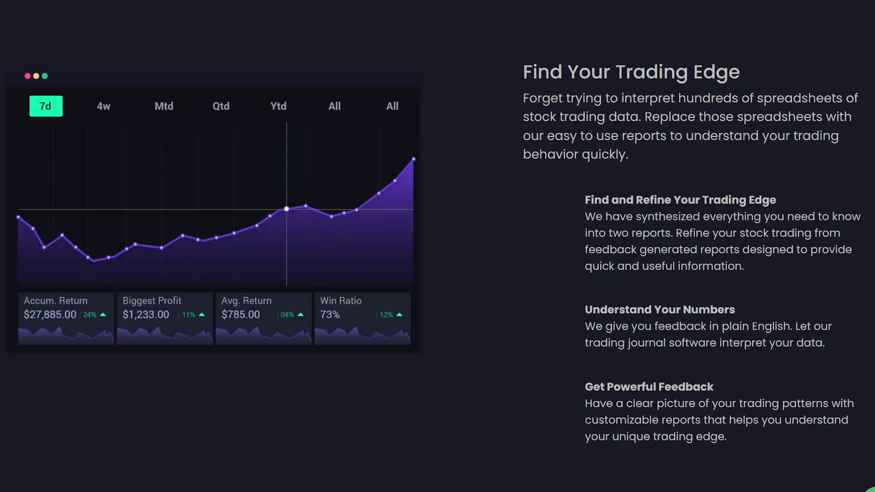
Scroll down Tradervue's Features page past Auto-Import, Trade Notes, Daily Notes, Tagging, Filtering and Chart Studies
scroll(437, 246, down, 1)
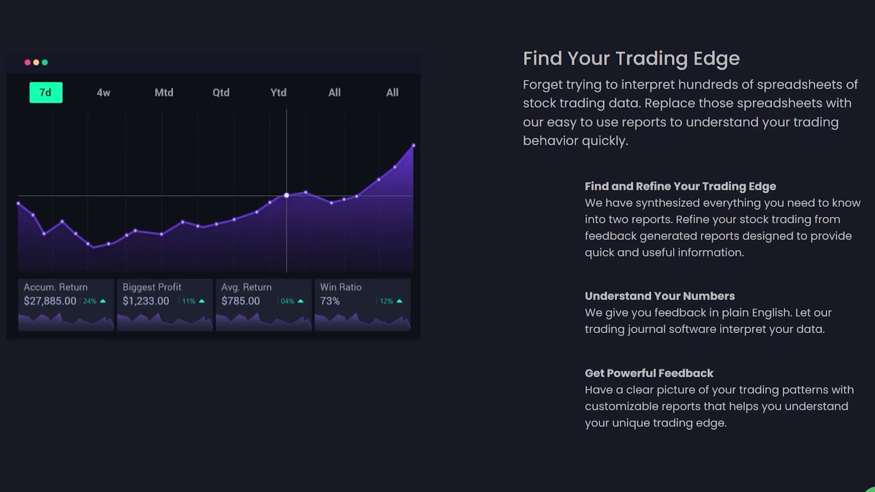
scroll(438, 246, down, 1)
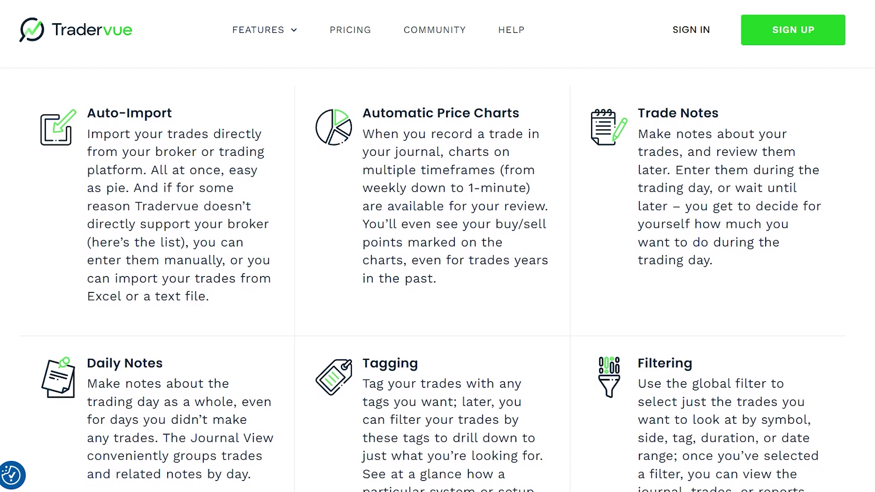
scroll(438, 273, down, 1)
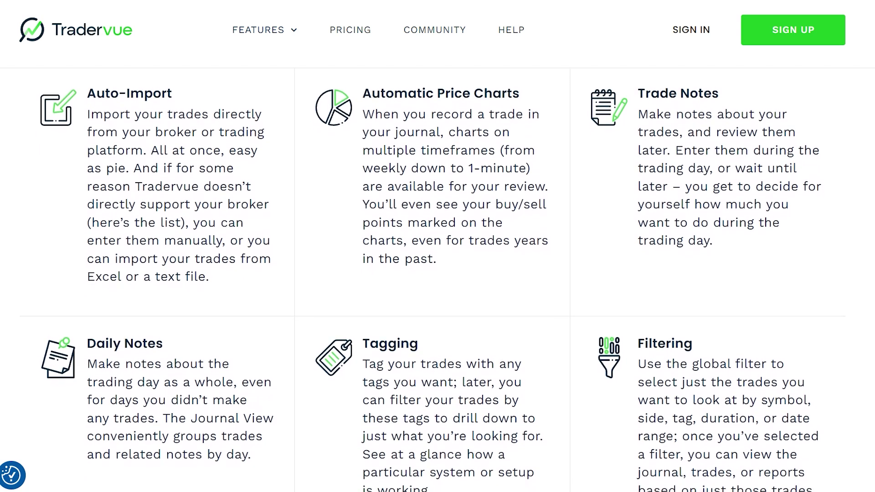
scroll(438, 273, down, 1)
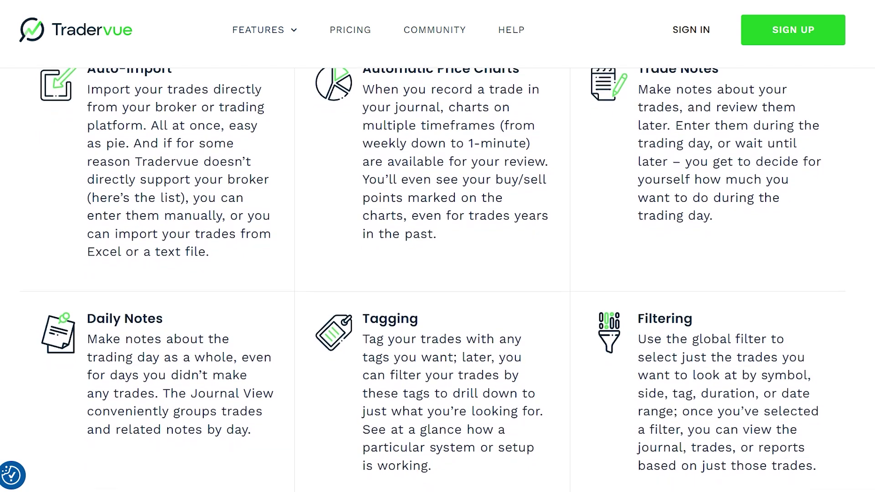
scroll(437, 274, down, 1)
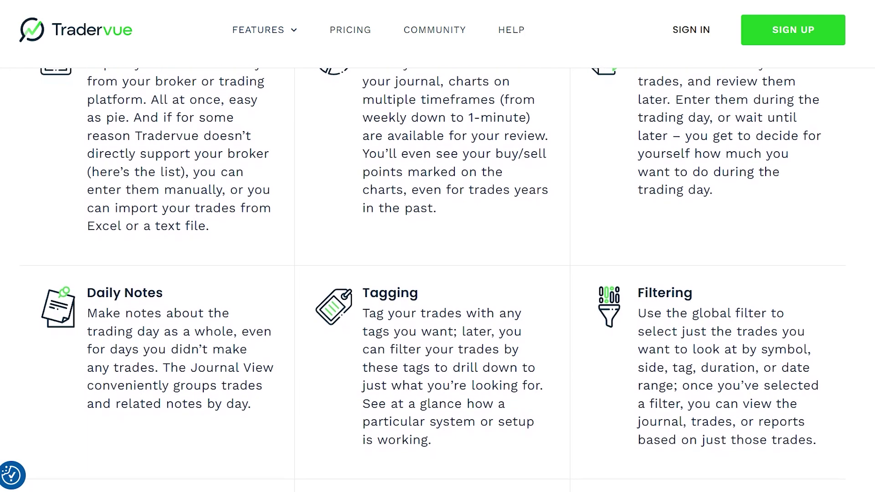
scroll(437, 273, down, 1)
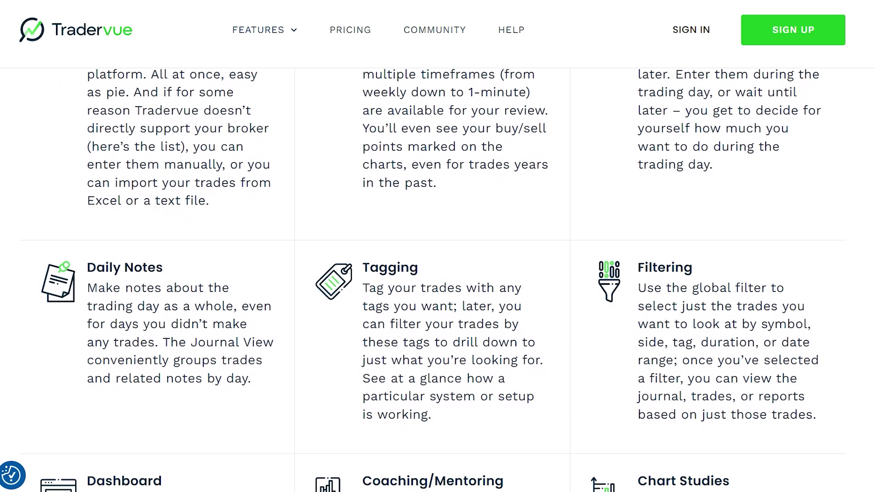
scroll(438, 273, down, 1)
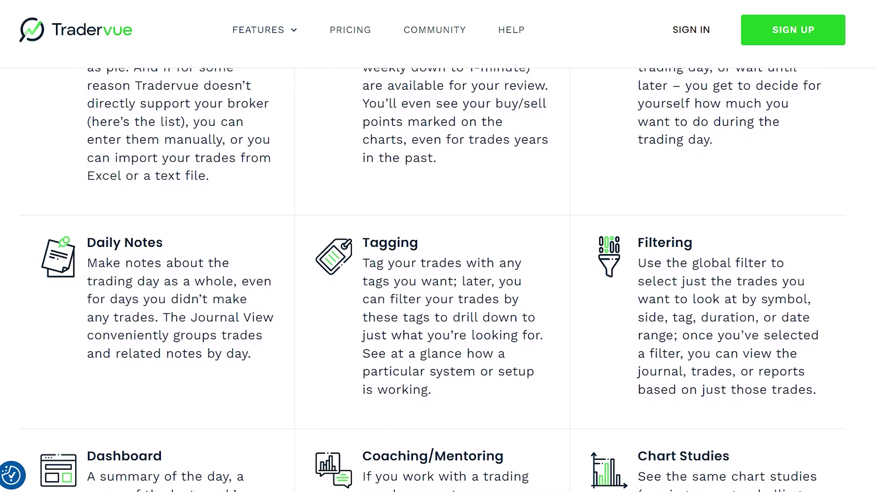
scroll(438, 273, down, 1)
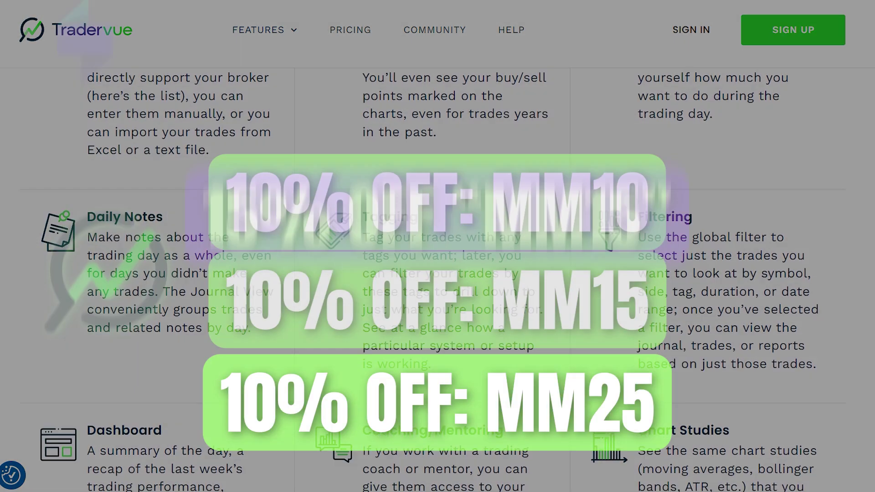
scroll(438, 273, down, 1)
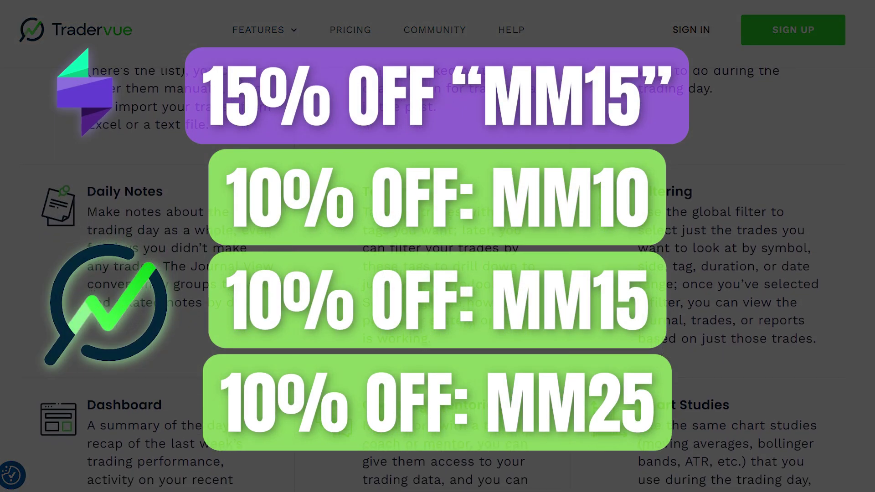
scroll(438, 273, down, 1)
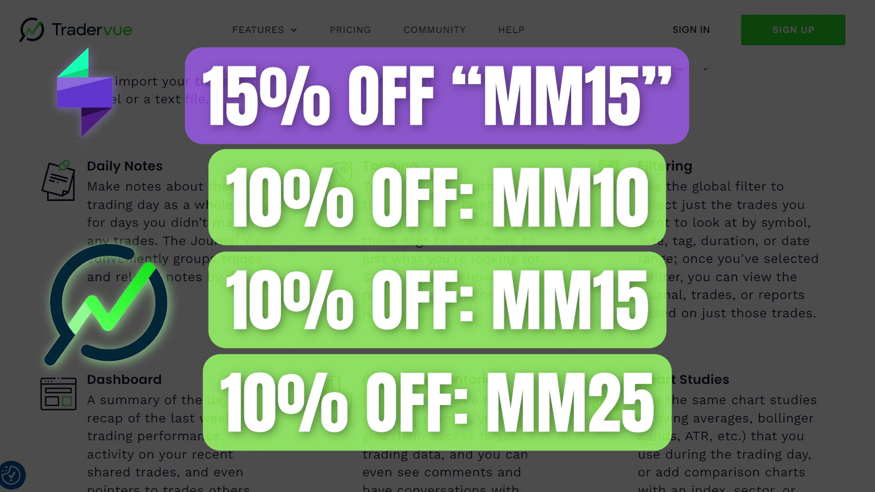
scroll(438, 273, down, 1)
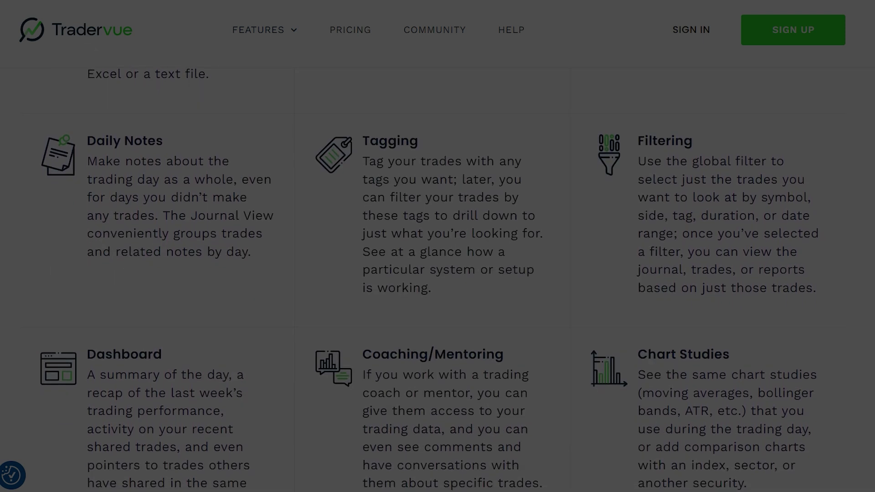
scroll(437, 273, down, 1)
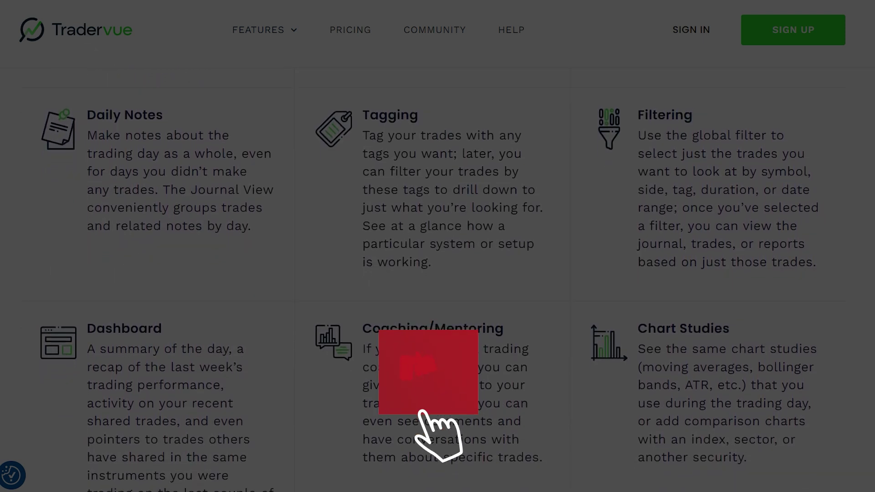
scroll(437, 274, down, 1)
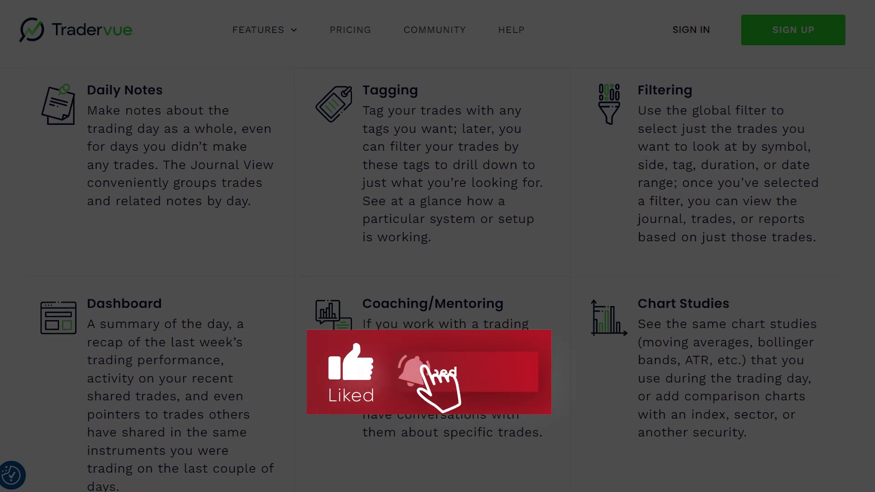
scroll(438, 273, down, 1)
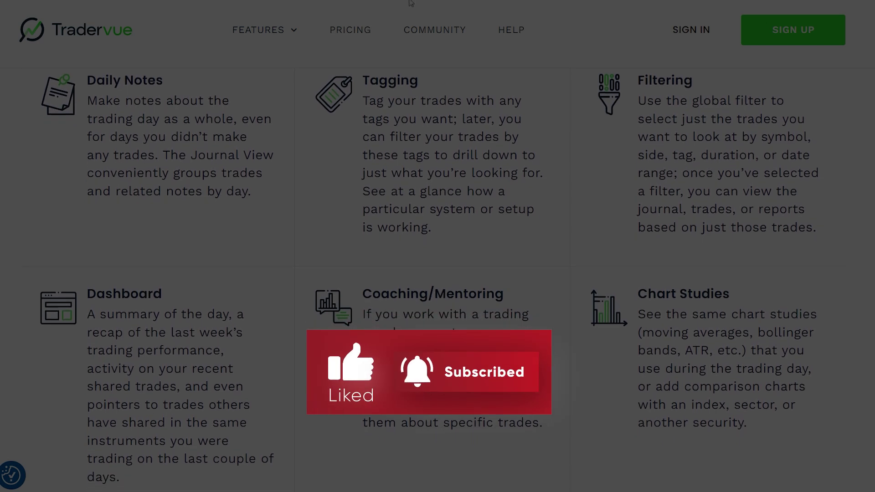